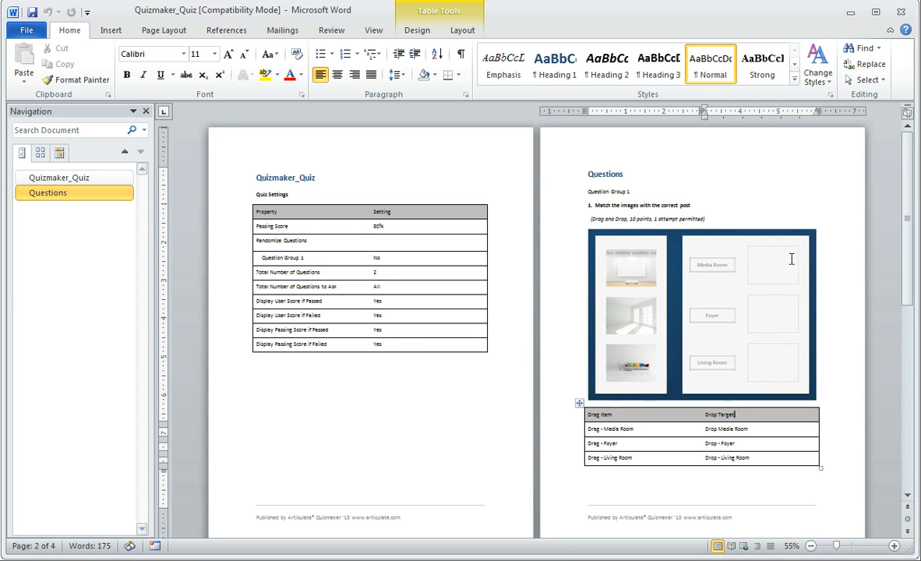
Look over the quiz settings table and the drag-and-drop question in the published quiz document.
left_click(824, 223)
scroll(827, 225, "down", 3)
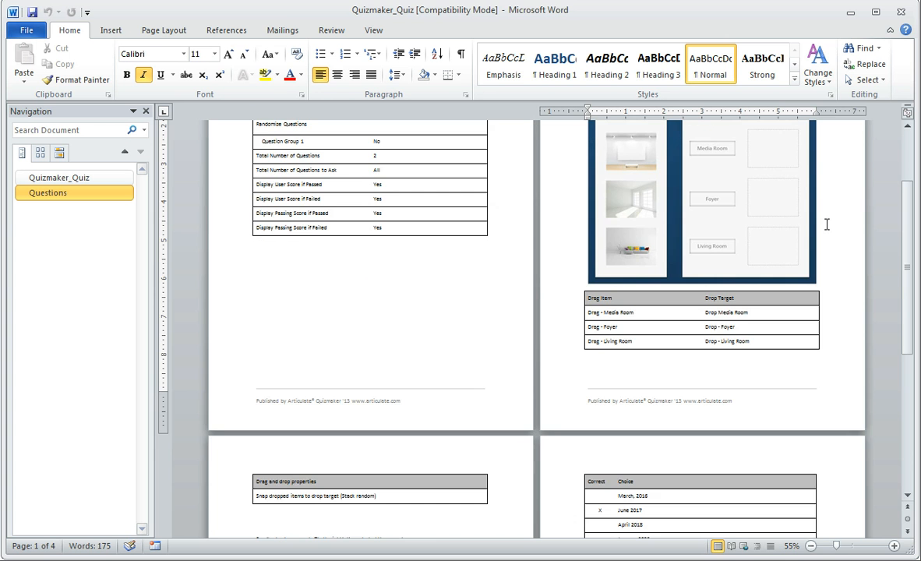
scroll(827, 225, "up", 3)
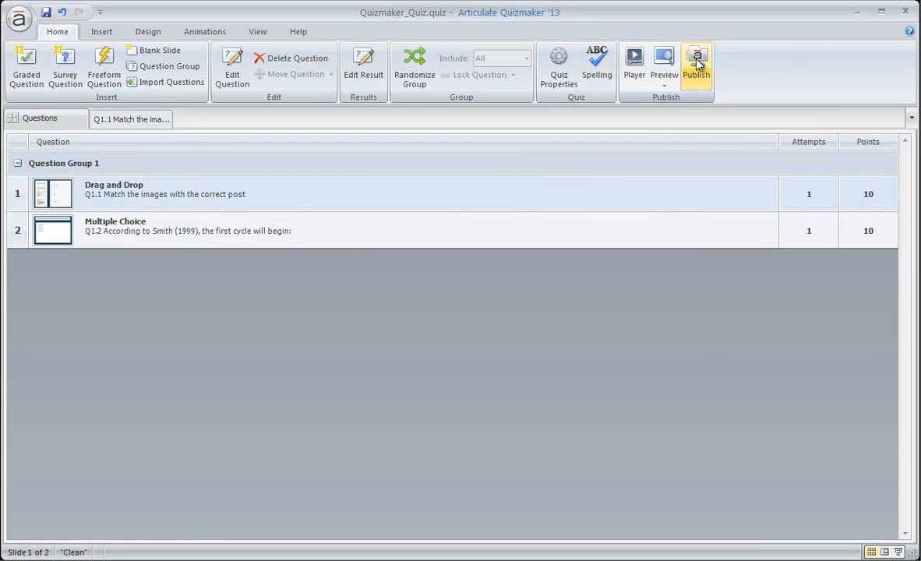
Switch to Articulate Quizmaker, open the publish settings and review the Web, Articulate Online, LMS, CD and Word outputs.
left_click(697, 64)
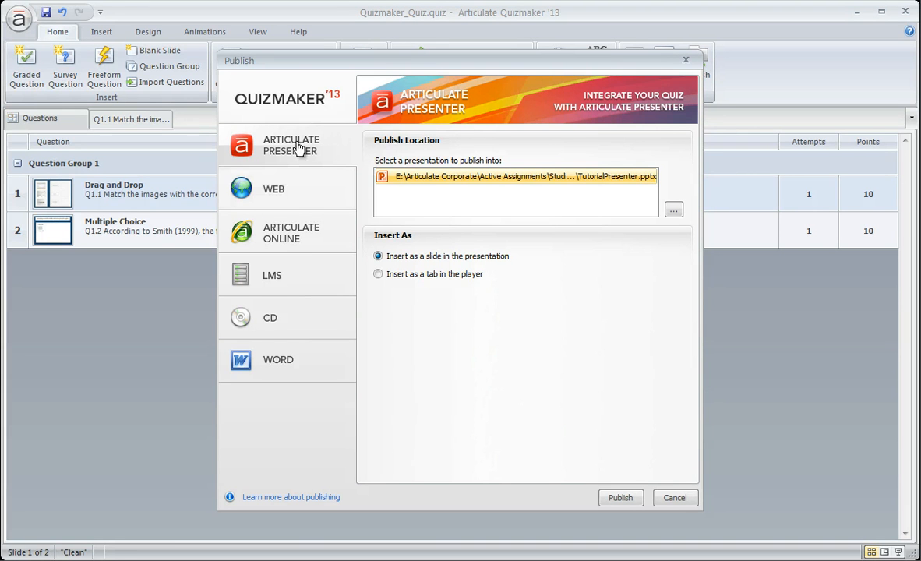
left_click(300, 187)
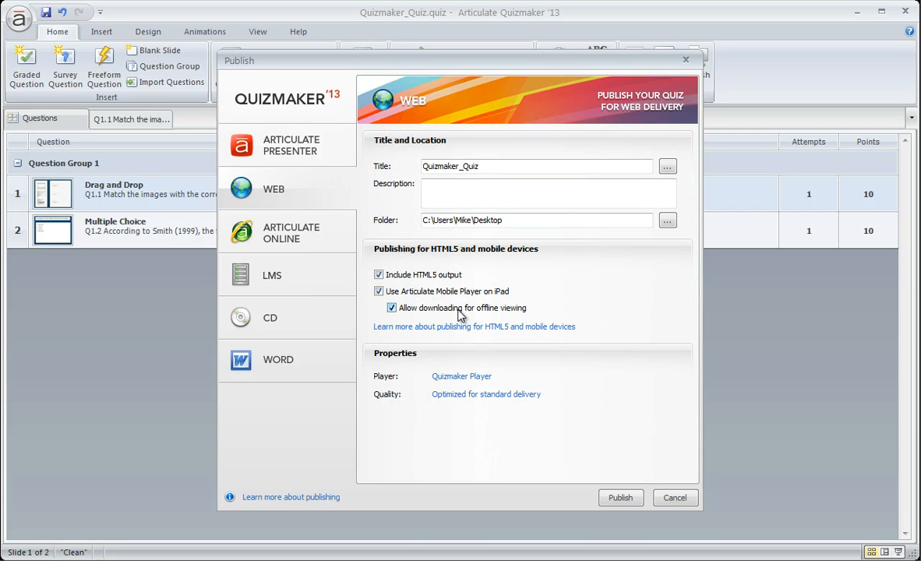
left_click(294, 232)
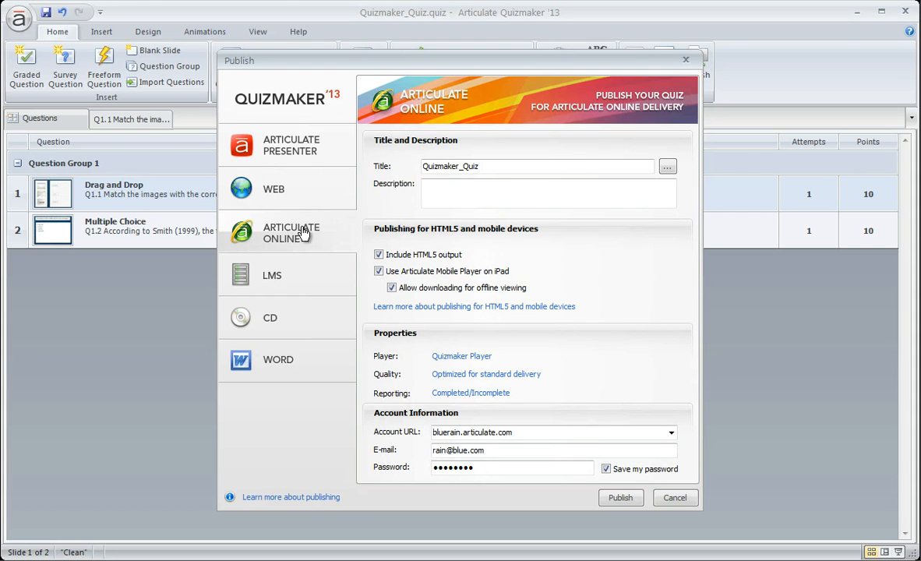
left_click(287, 281)
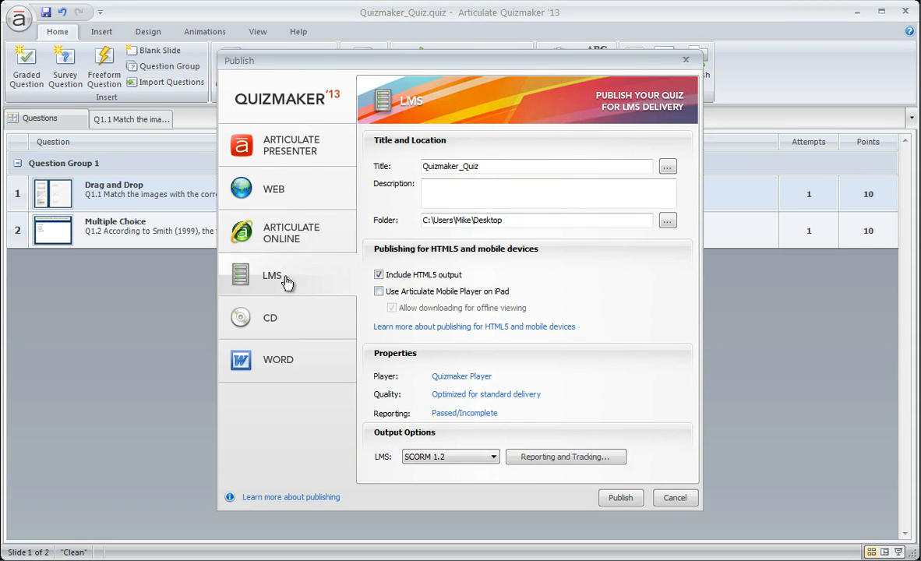
left_click(292, 319)
left_click(301, 370)
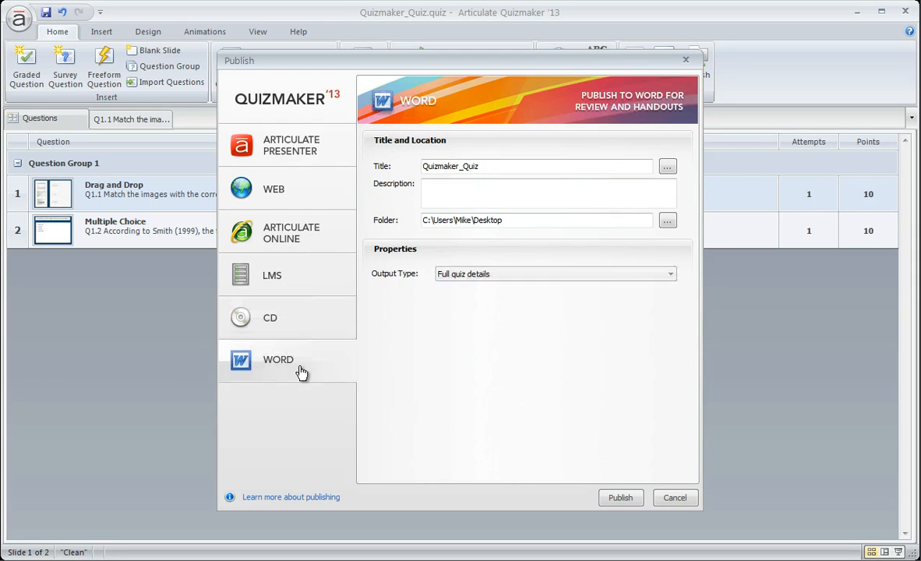
Publish the quiz to Articulate Presenter, inserting it as a slide in TutorialPresenter.pptx.
left_click(298, 148)
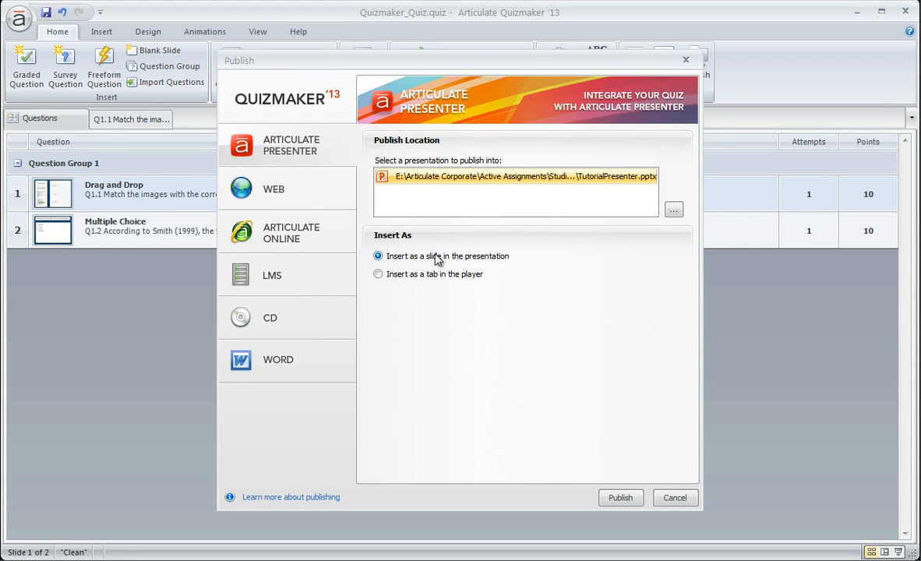
left_click(620, 498)
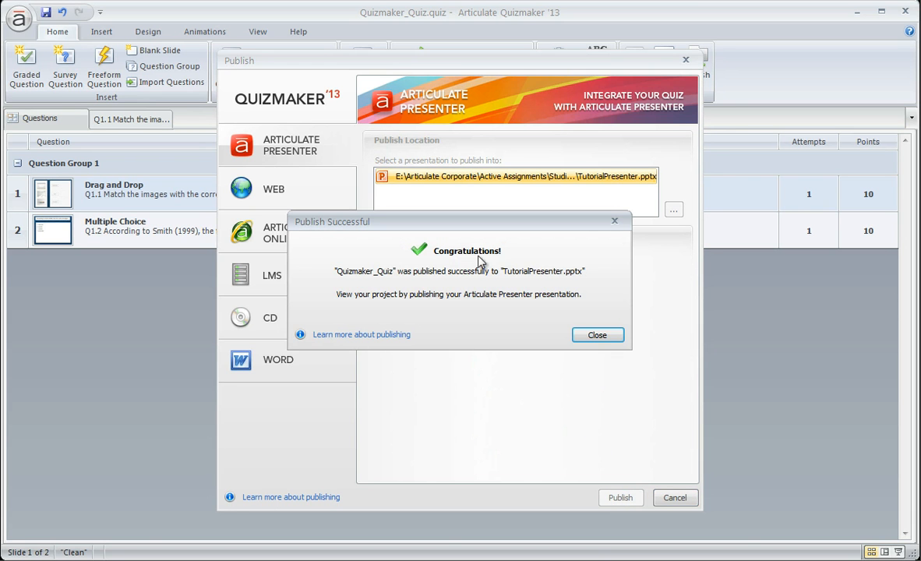
left_click(598, 337)
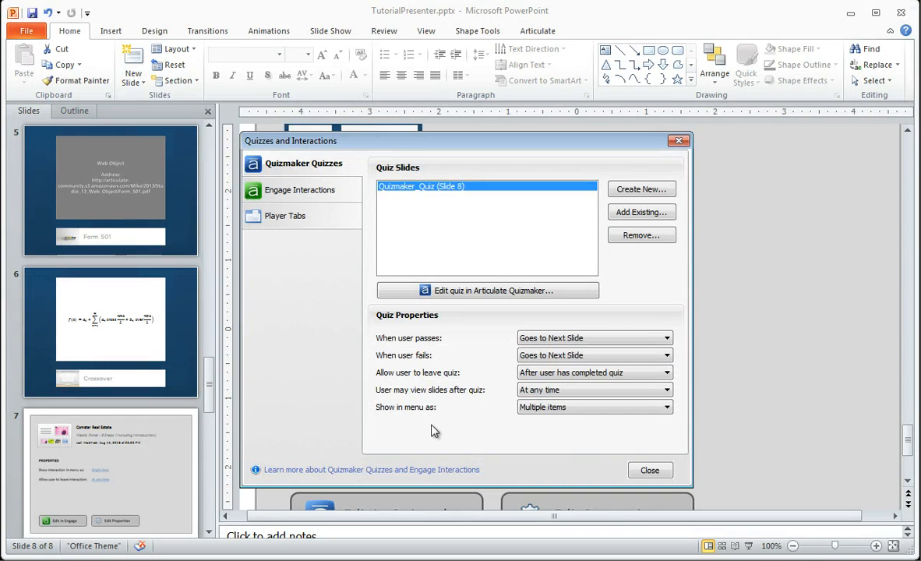
In PowerPoint, move the Quizzes and Interactions dialog aside and review the choices for passing and for leaving the quiz.
left_click_drag(417, 140, 394, 120)
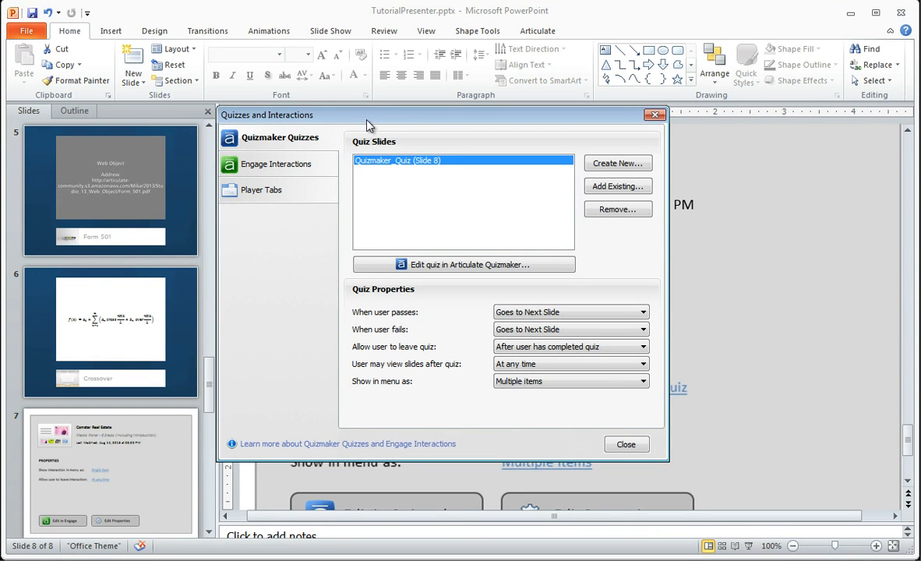
left_click_drag(365, 123, 366, 125)
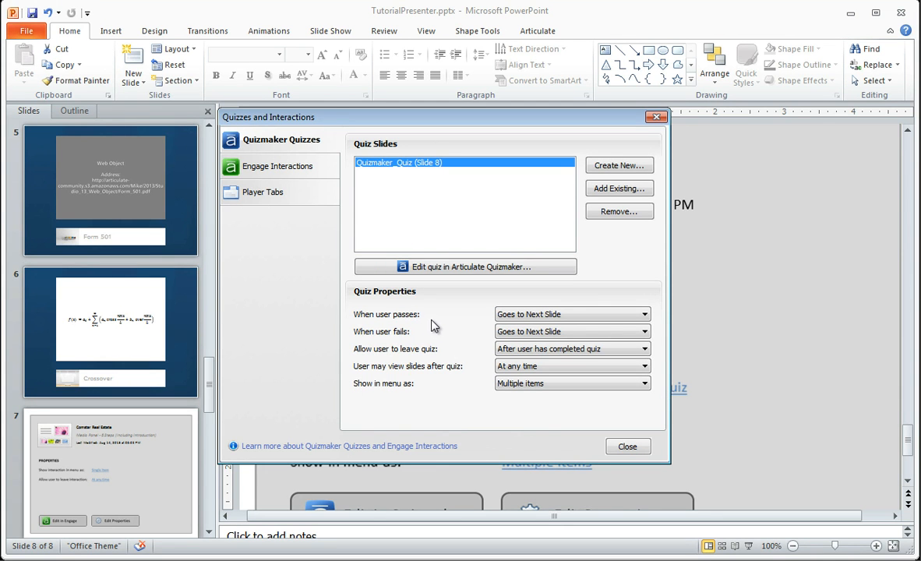
left_click(529, 314)
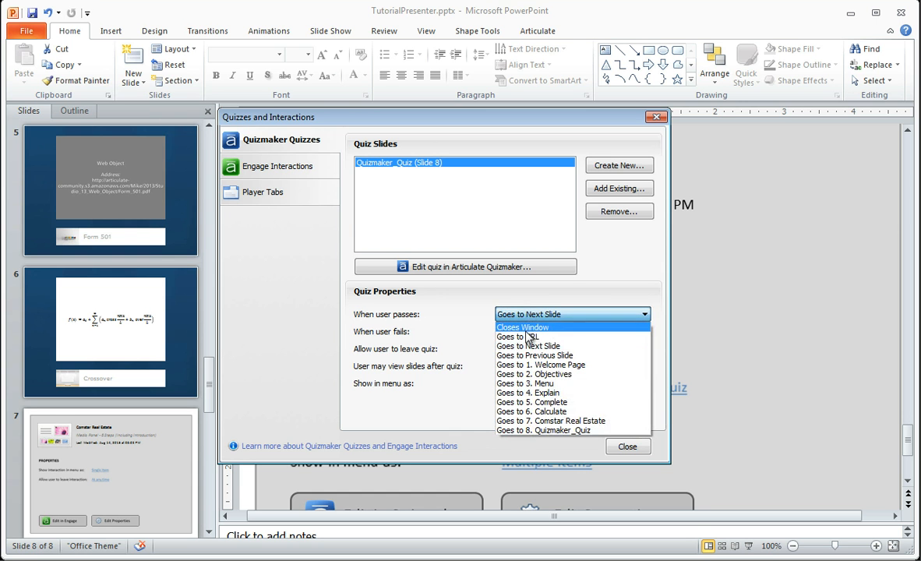
left_click(552, 288)
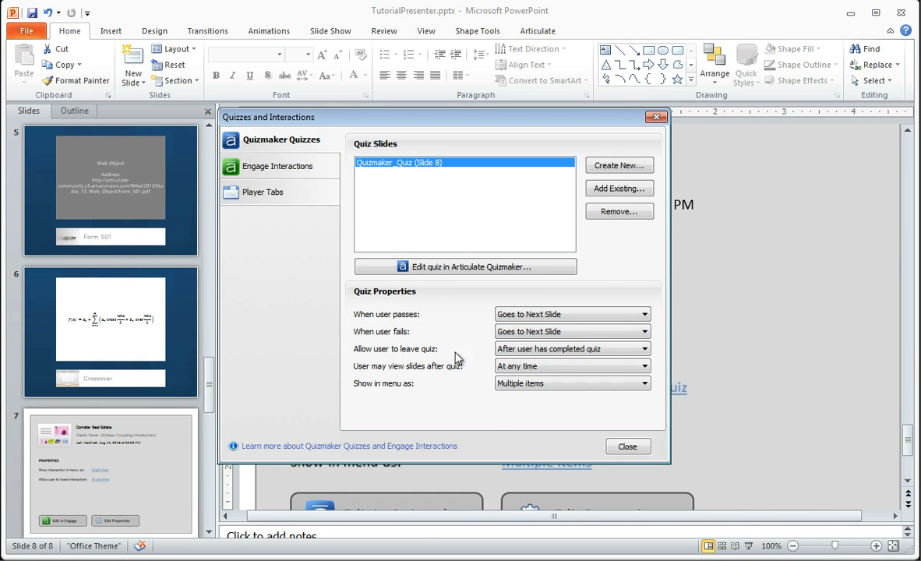
left_click(552, 350)
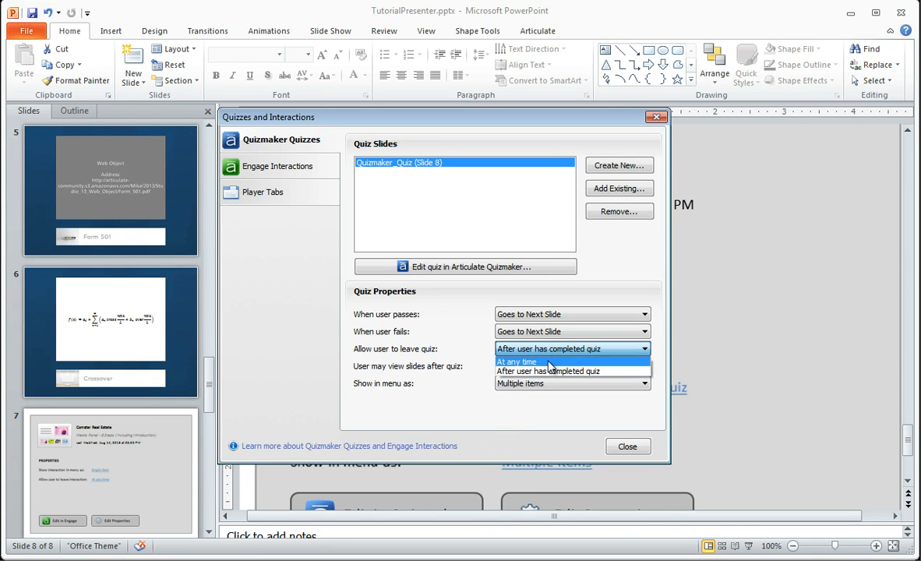
left_click(466, 322)
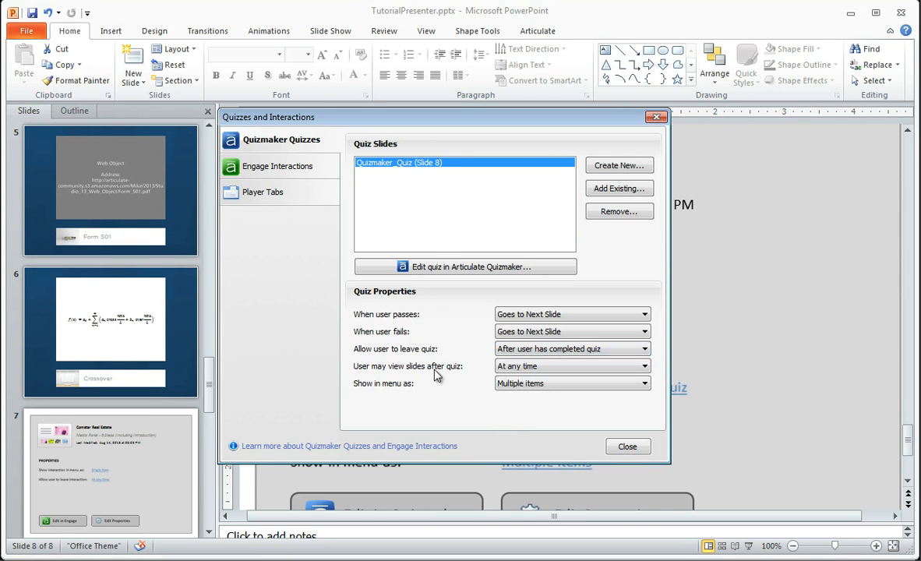
Set the quiz to show in the menu as a single item and close the quiz properties.
left_click(541, 390)
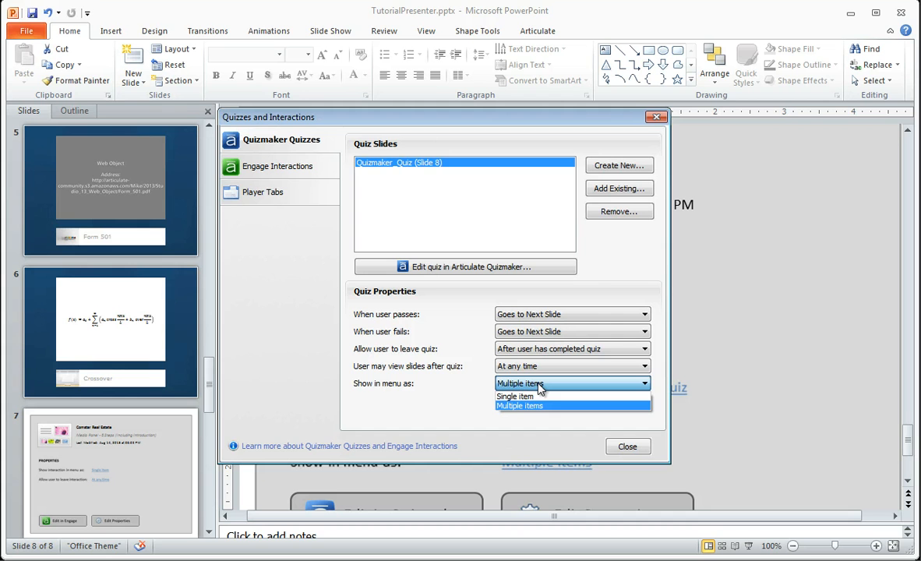
left_click(519, 396)
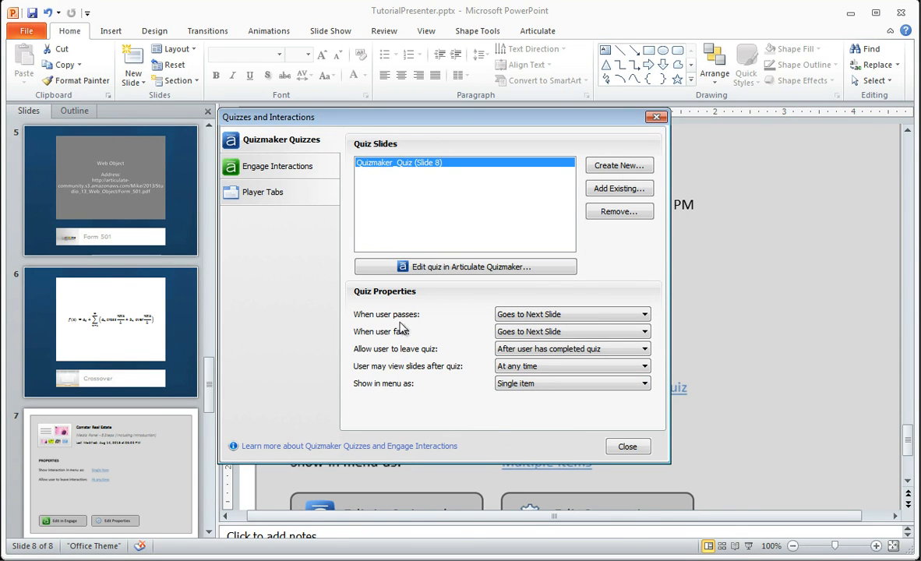
left_click(628, 448)
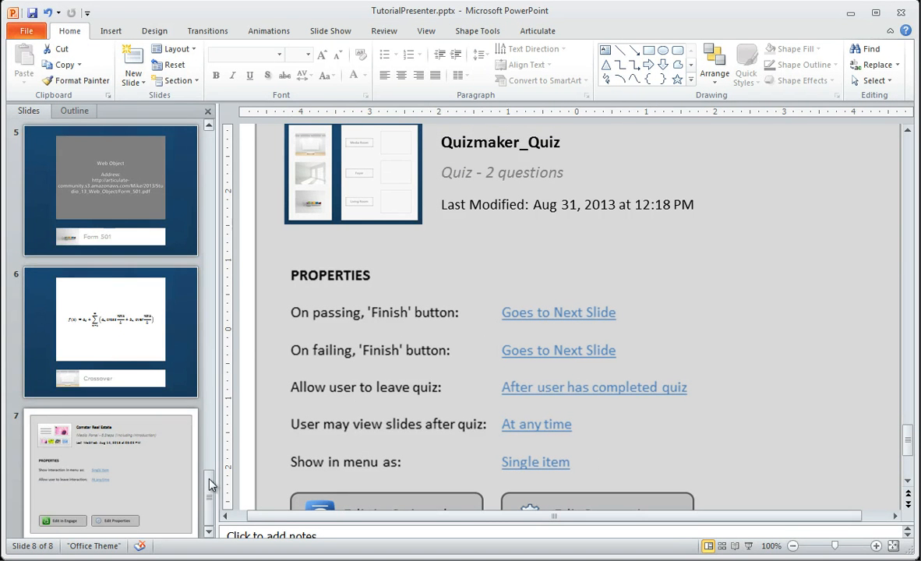
left_click(207, 484)
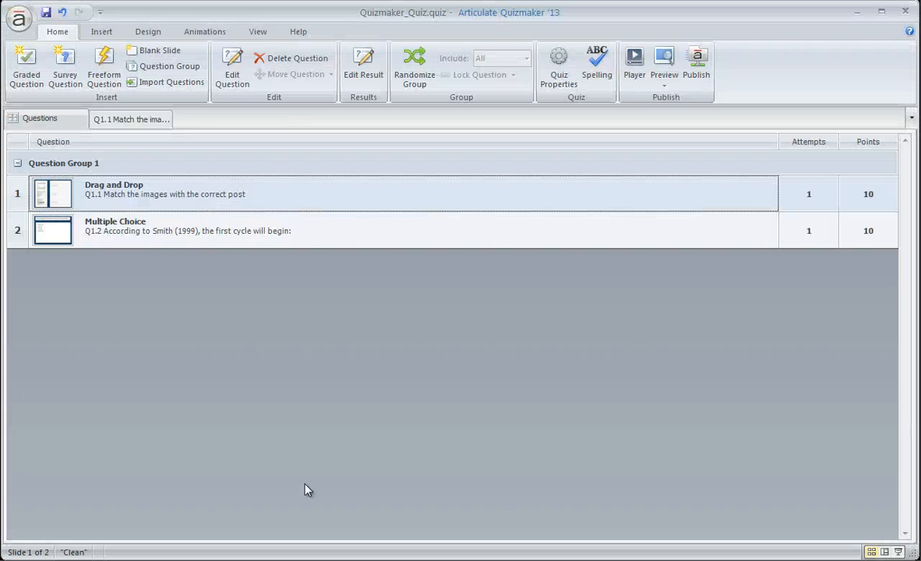
Back in Quizmaker, choose Web as the publishing target and examine the quiz and quiz_html5 files in its output folder.
left_click(696, 66)
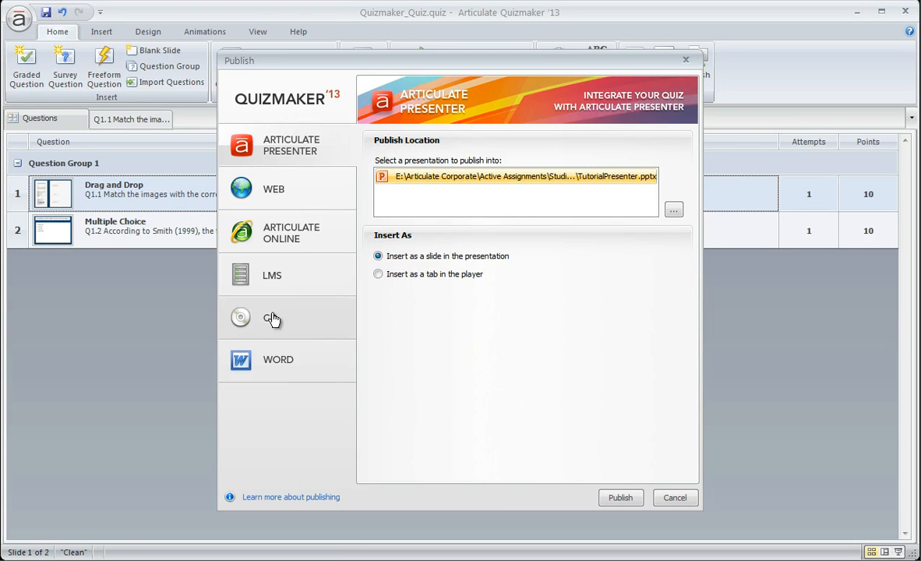
left_click(308, 194)
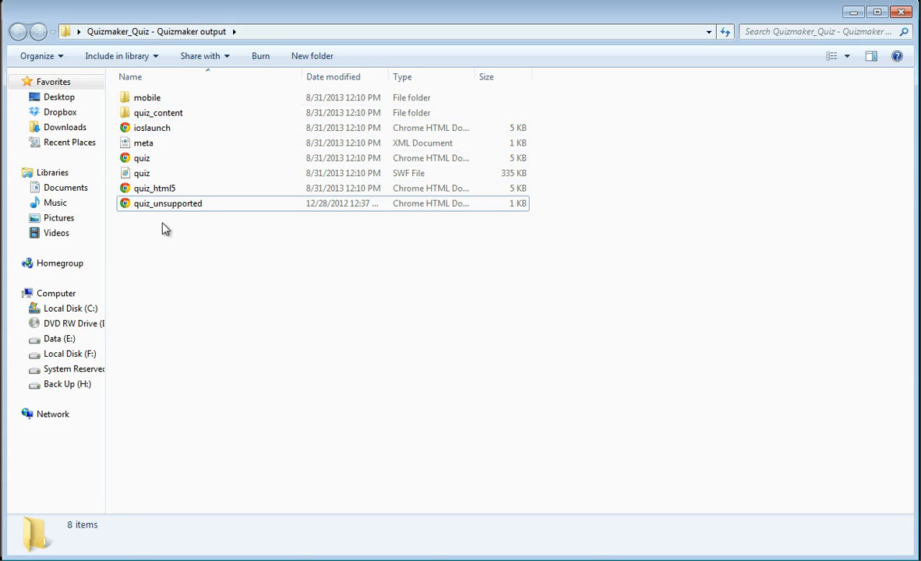
left_click(144, 160)
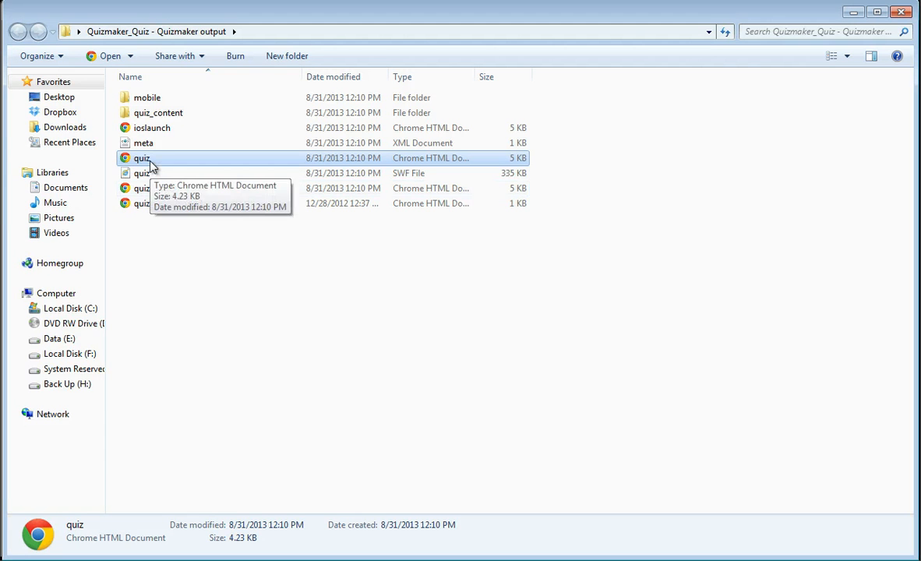
left_click(164, 191)
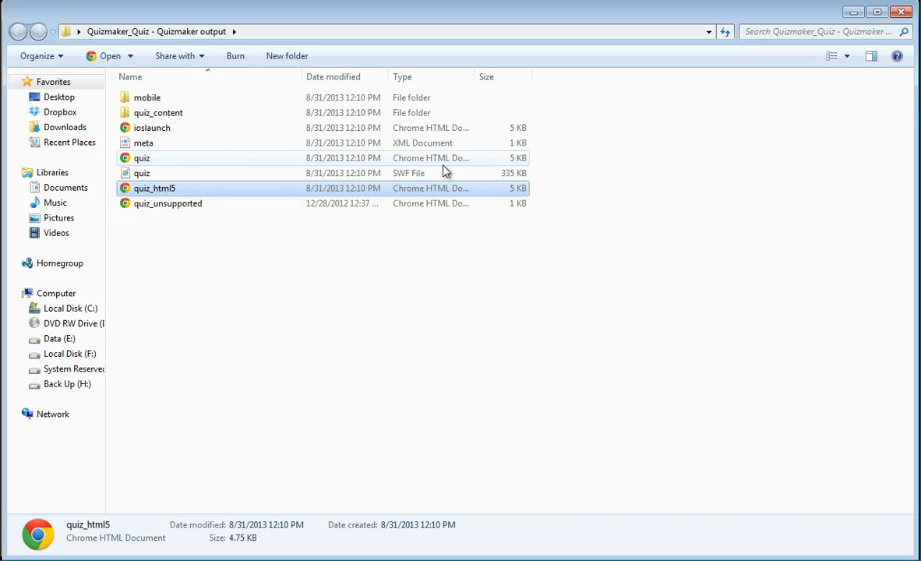
left_click(855, 12)
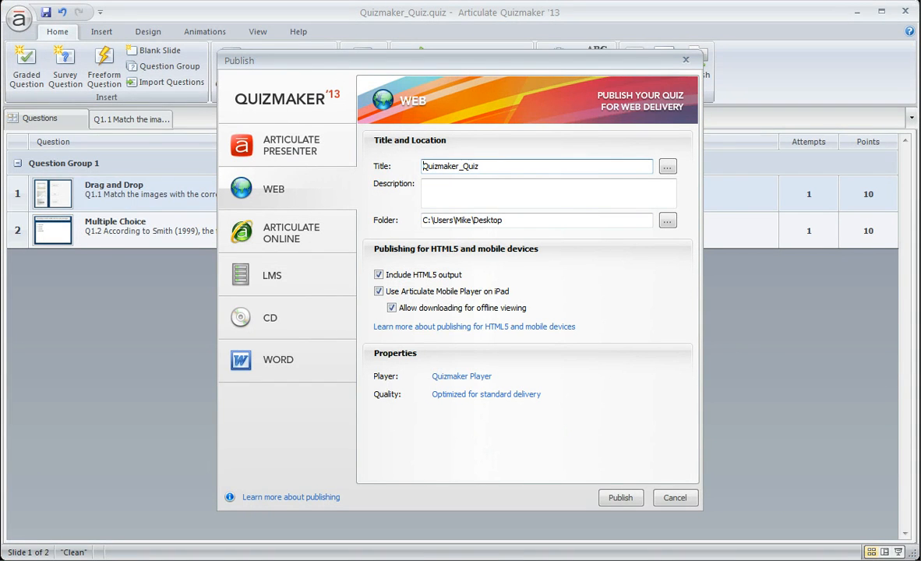
Review the reporting and tracking options for Articulate Online delivery and leave them without saving.
left_click(296, 234)
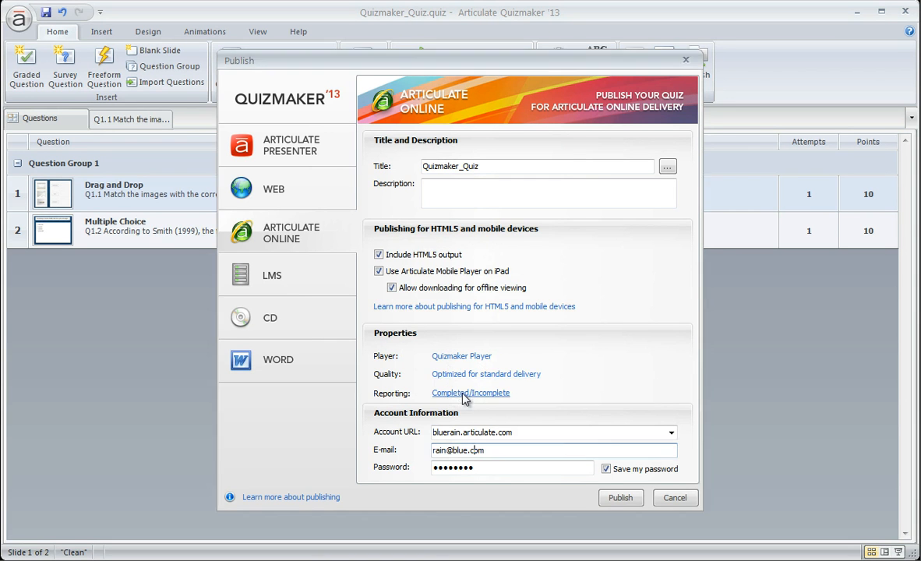
left_click(465, 394)
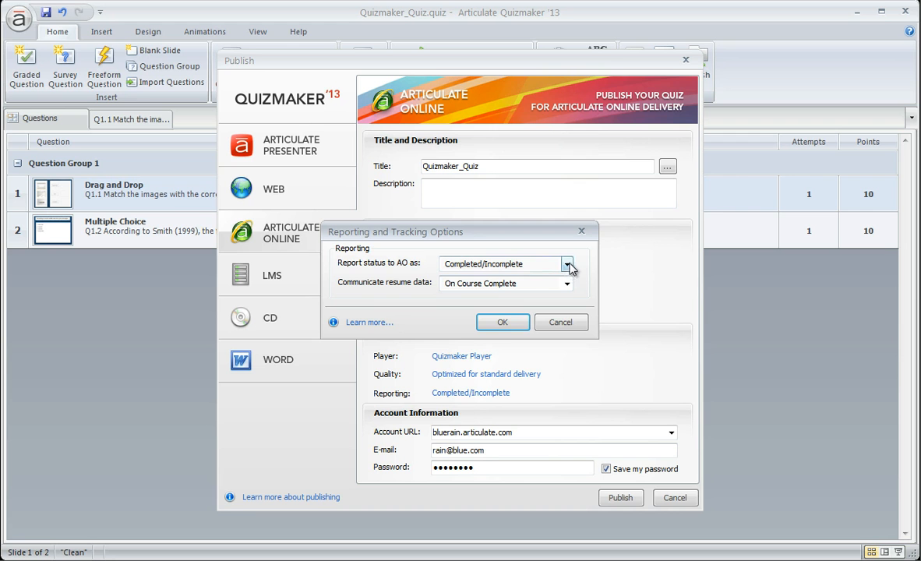
left_click(563, 323)
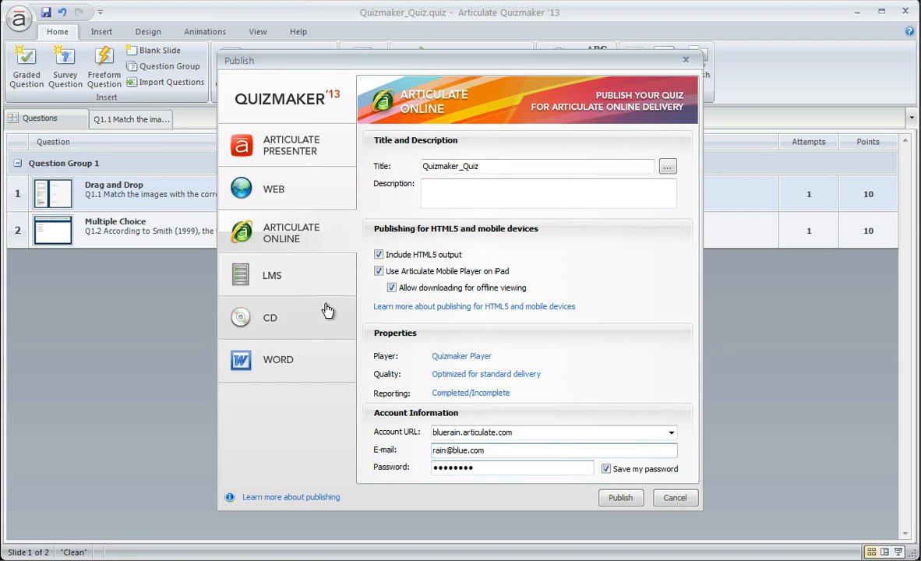
Choose LMS as the publishing target and review the available LMS output standards.
left_click(287, 278)
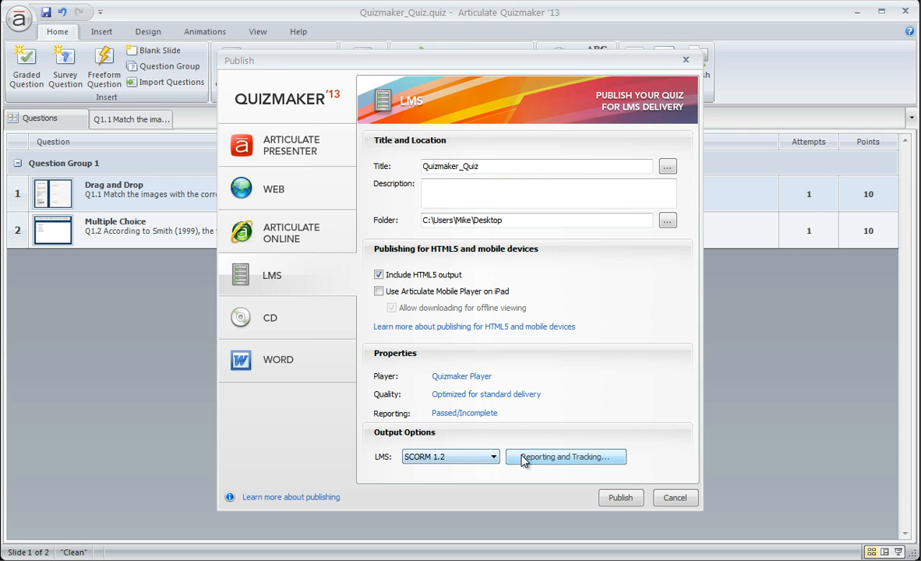
left_click(493, 457)
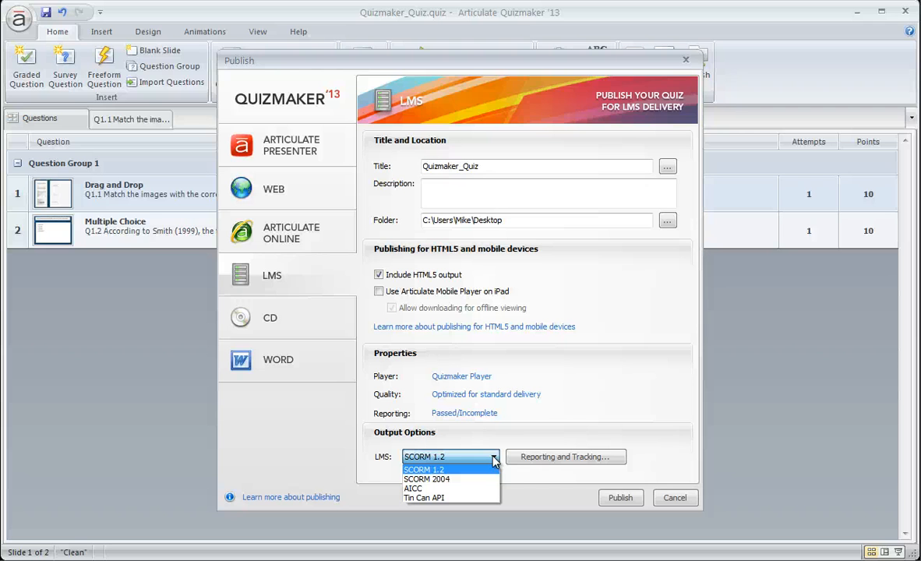
left_click(366, 417)
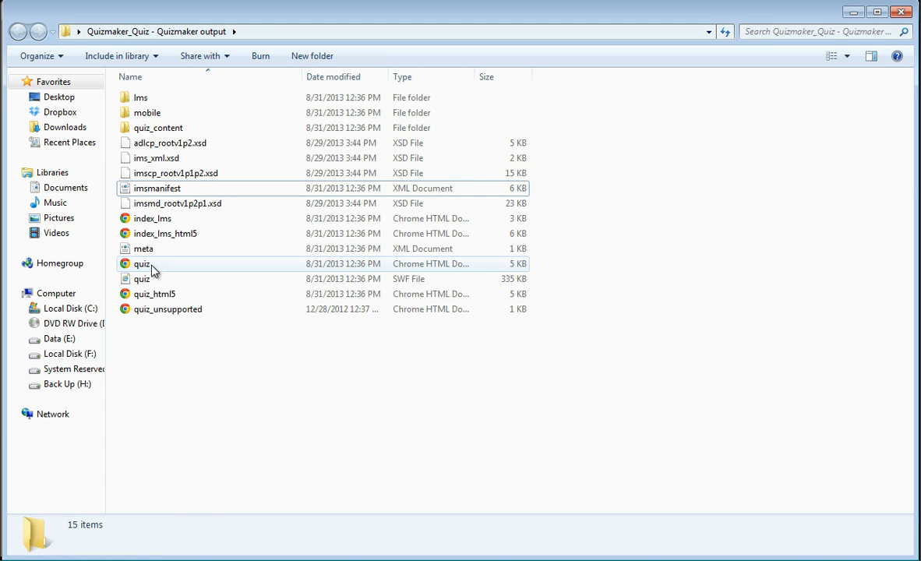
In the LMS output folder, compress all published files into a zip archive named lms and locate the index_lms file.
left_click(152, 266)
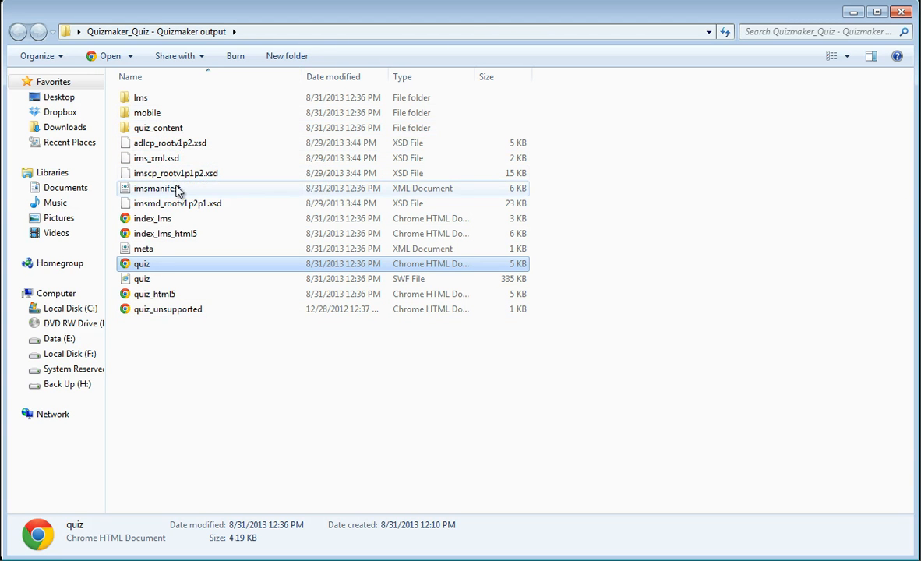
left_click(159, 346)
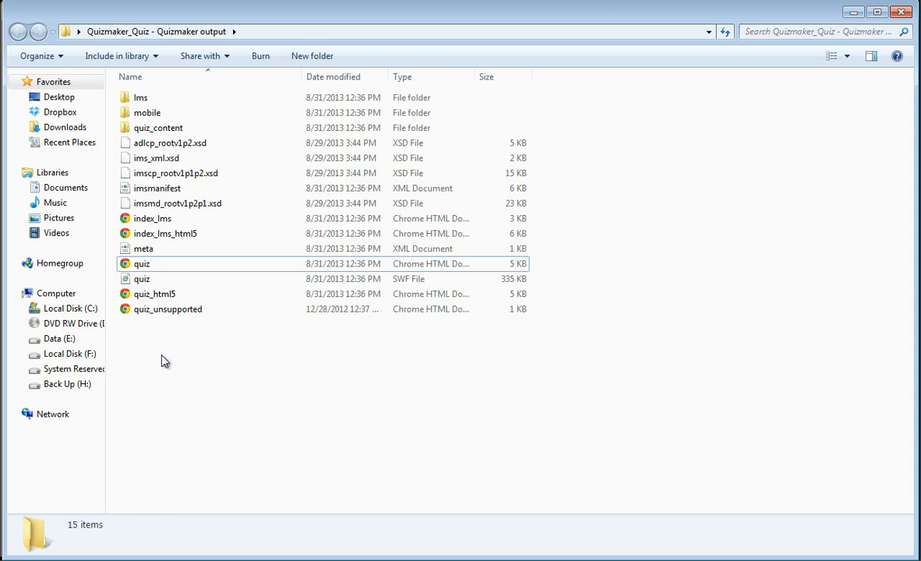
left_click_drag(164, 361, 154, 99)
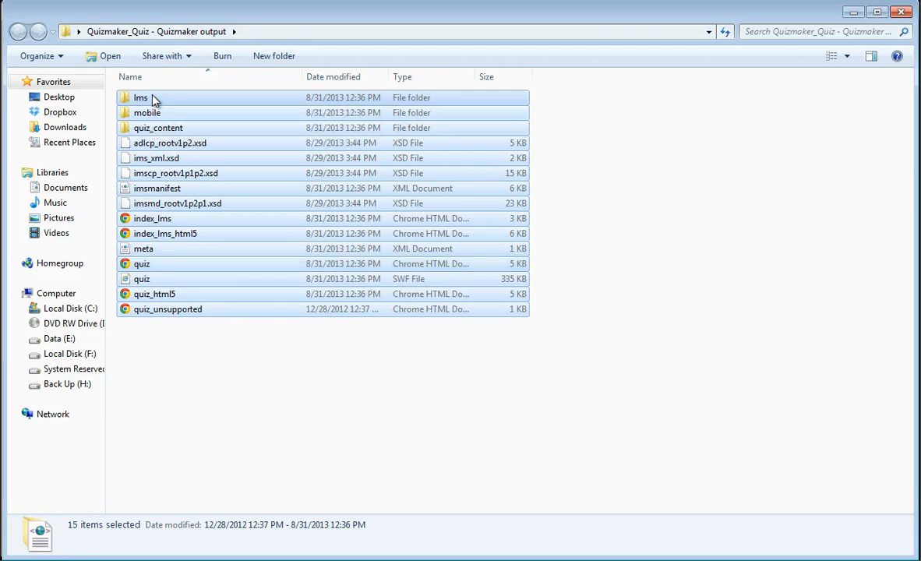
right_click(154, 97)
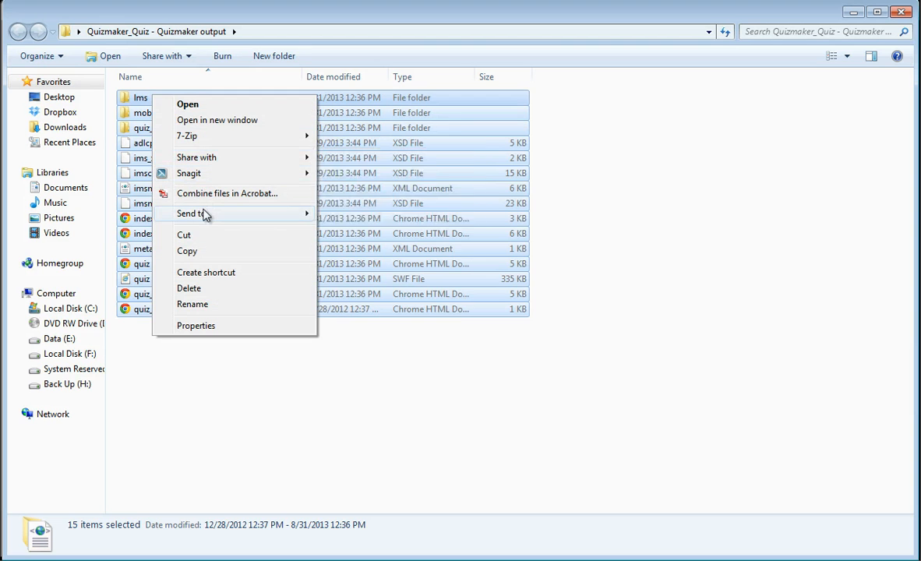
mouse_move(195, 212)
left_click(330, 217)
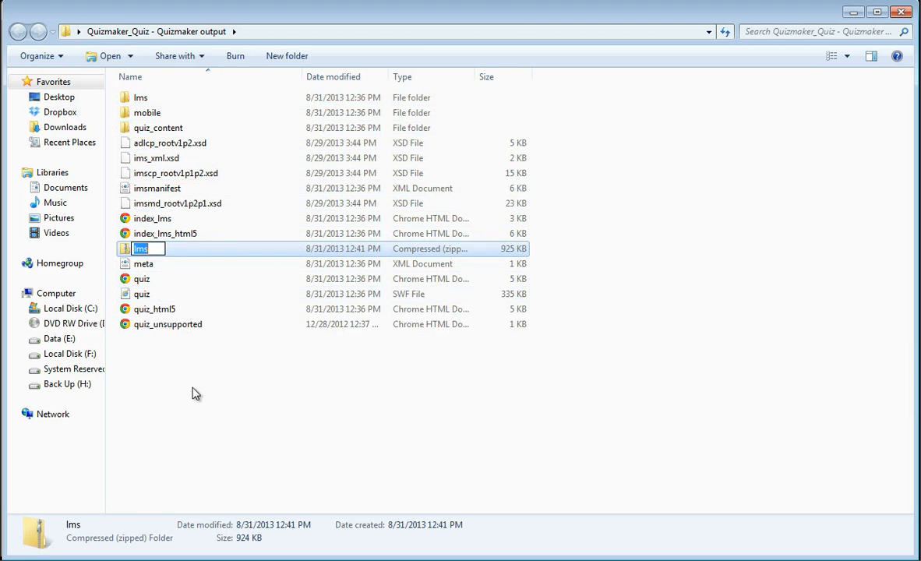
left_click(168, 383)
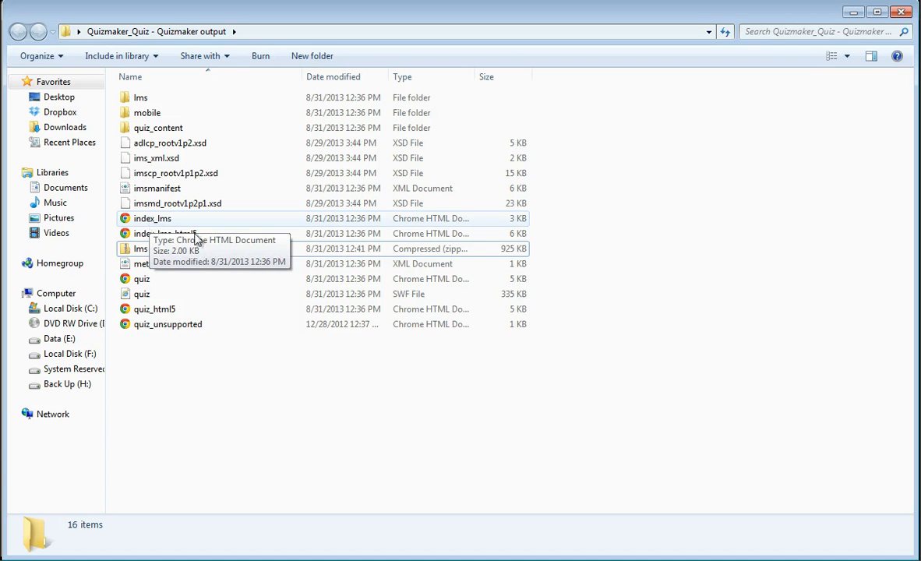
left_click(144, 222)
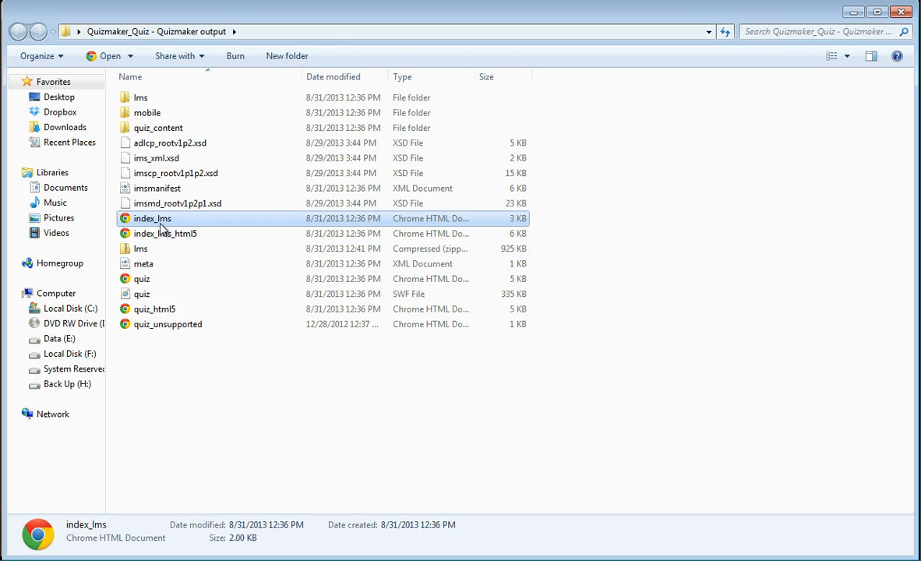
left_click(197, 412)
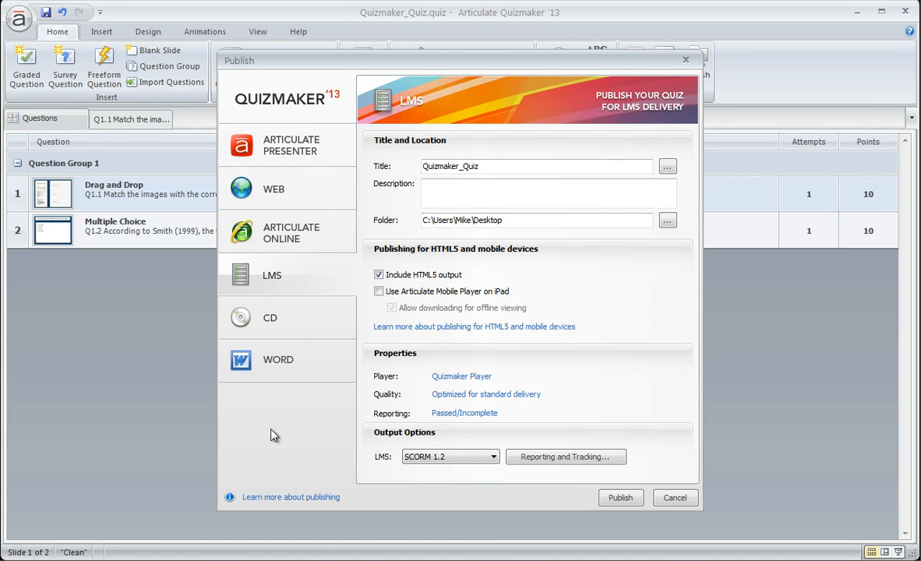
Back in Quizmaker, choose CD as the publishing target and examine the full set of files in its output folder.
left_click(297, 316)
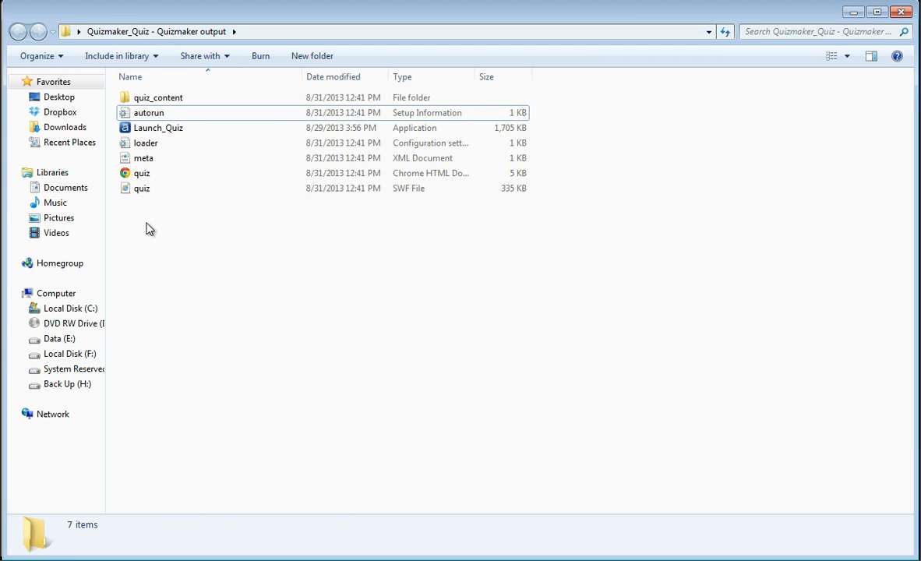
left_click_drag(148, 228, 163, 133)
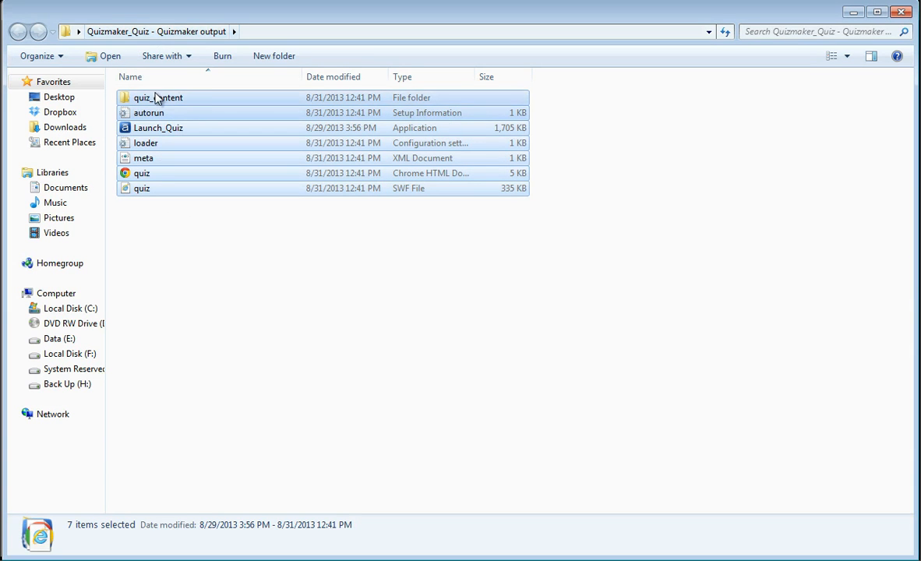
left_click(170, 212)
left_click_drag(150, 223, 153, 95)
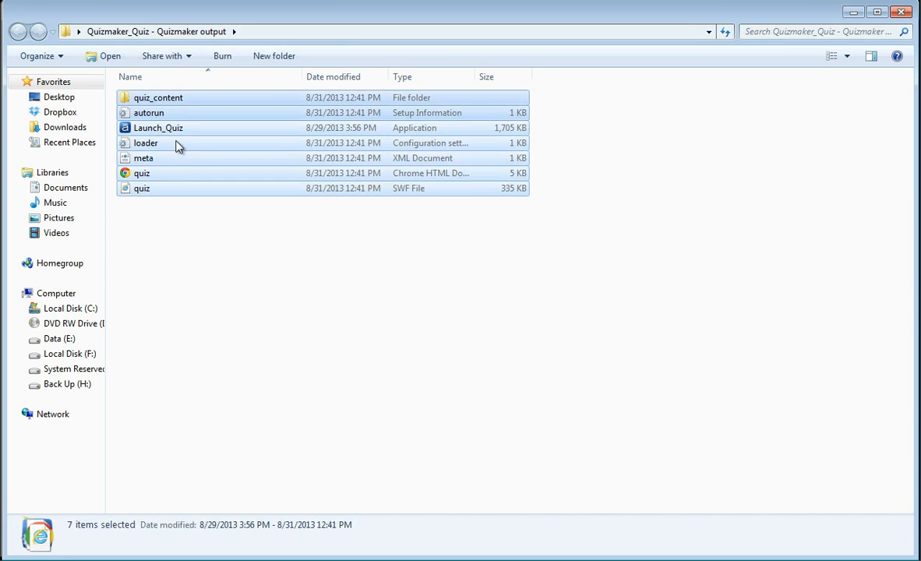
left_click(185, 248)
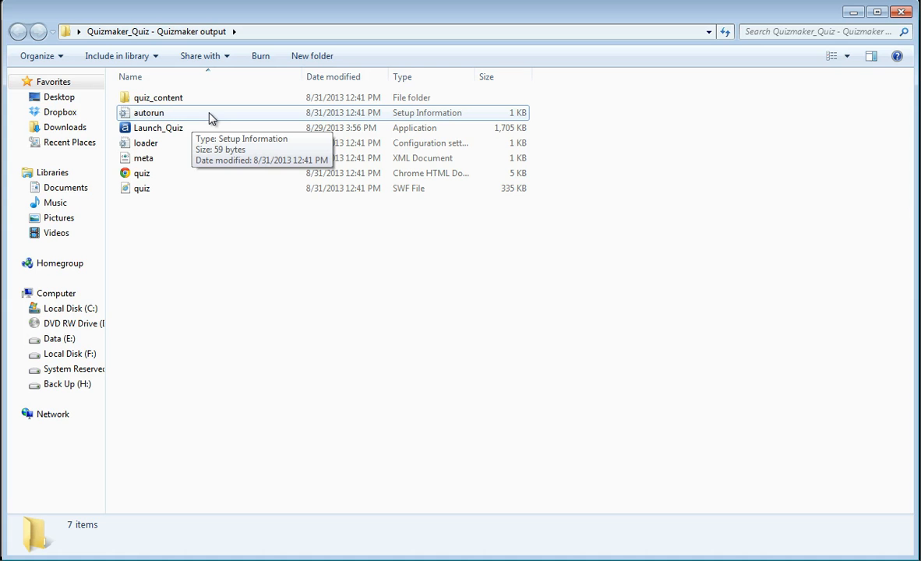
Read the autorun file's contents in Notepad and locate the Launch_Quiz application it refers to in the CD output folder.
double_click(131, 113)
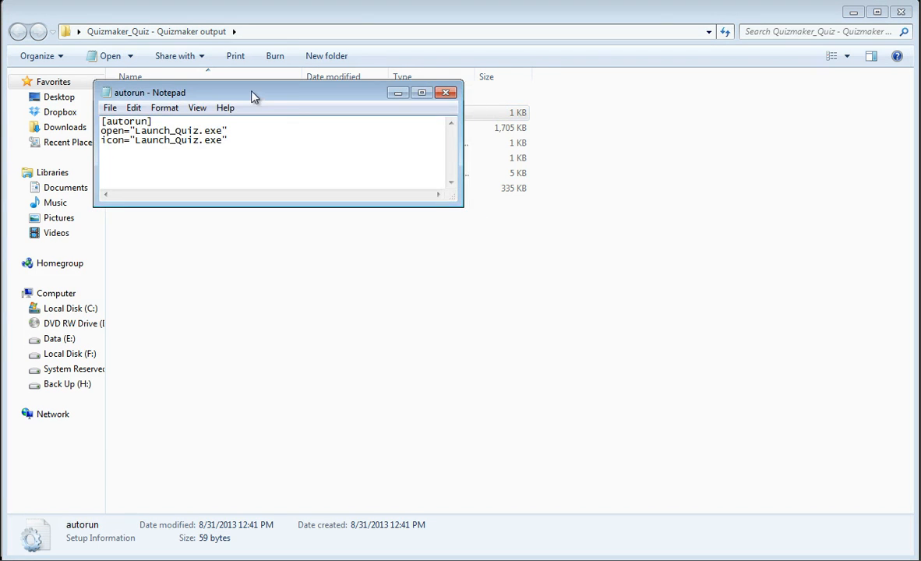
left_click_drag(253, 95, 343, 99)
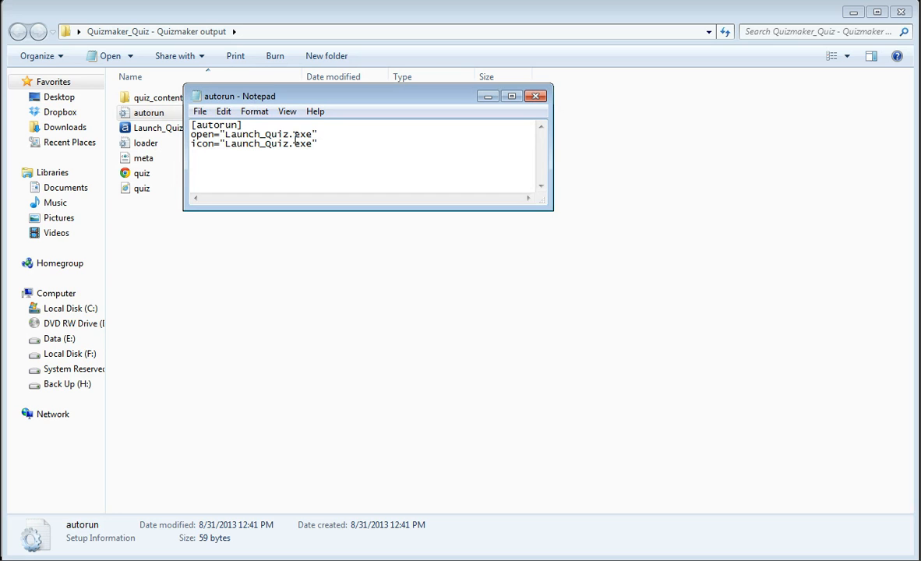
left_click(158, 130)
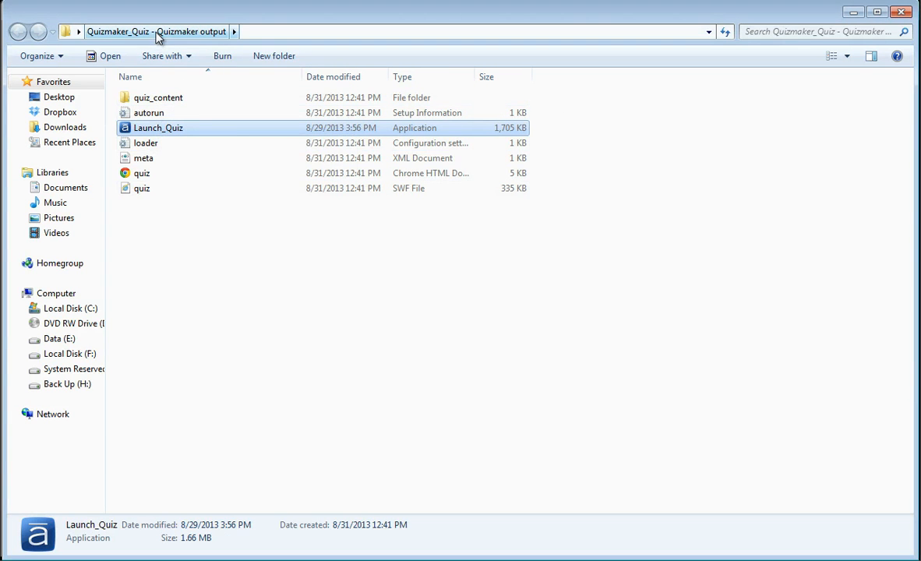
left_click(142, 204)
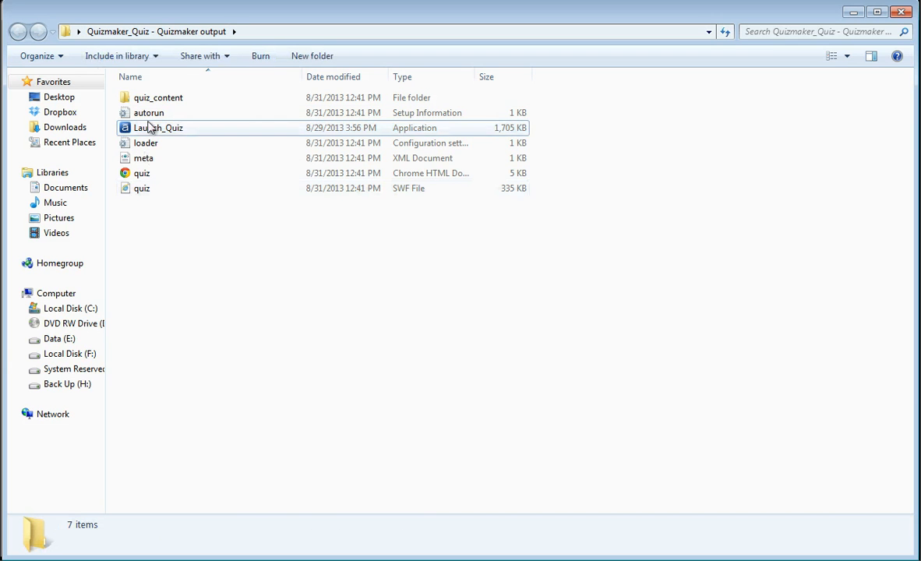
left_click(151, 118)
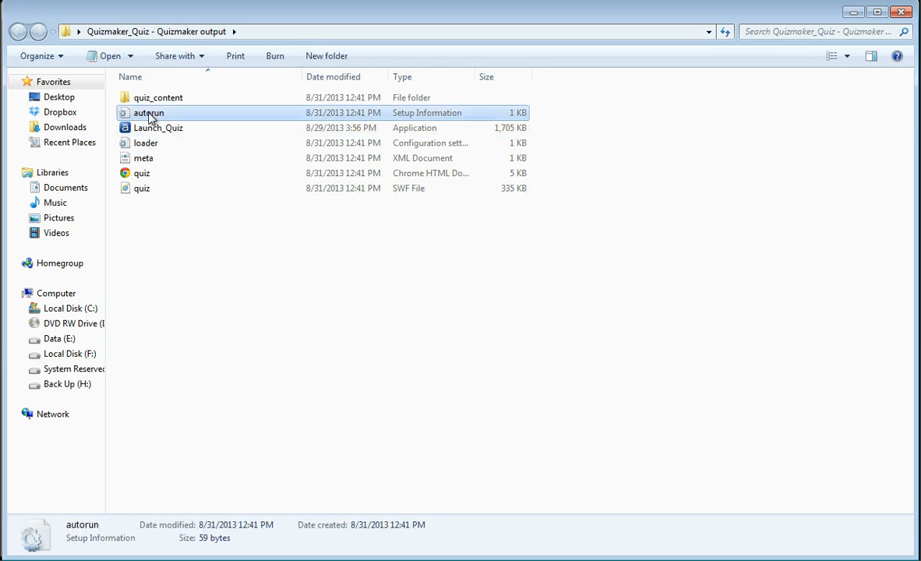
Select all the CD output files, minimize the folder window, and close the autorun file.
left_click_drag(153, 231, 165, 95)
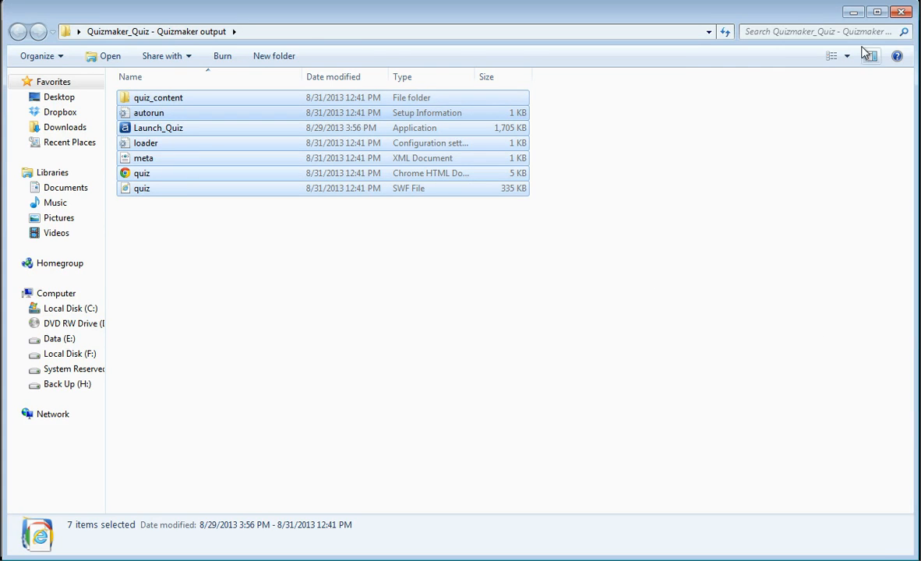
left_click(854, 13)
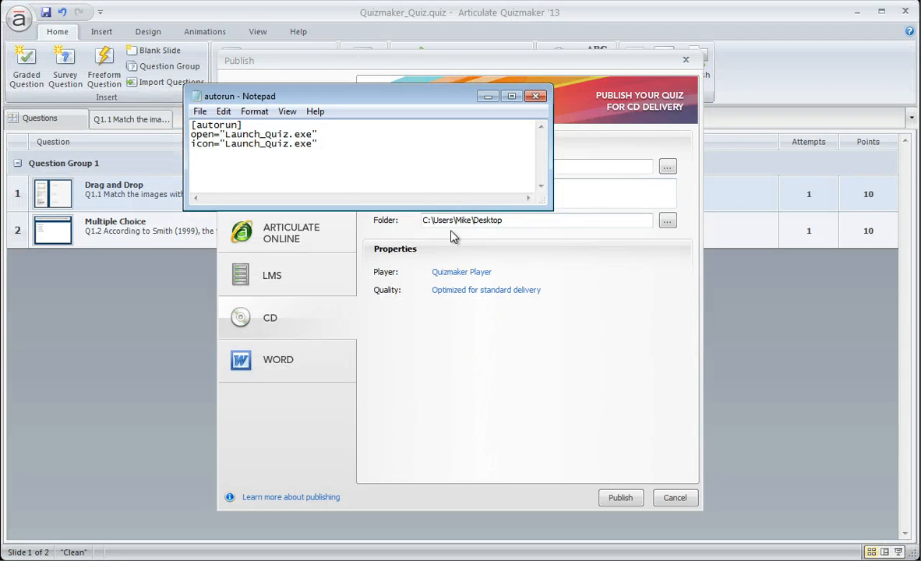
left_click(536, 95)
Choose Word as the publishing target, keep Full quiz details as the output type, and close the Publish dialog.
left_click(336, 360)
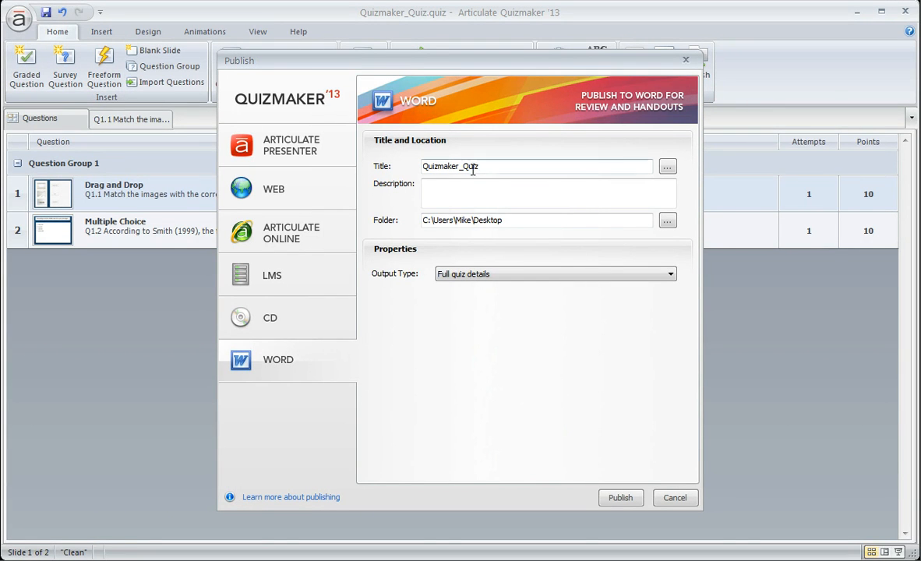
left_click(670, 275)
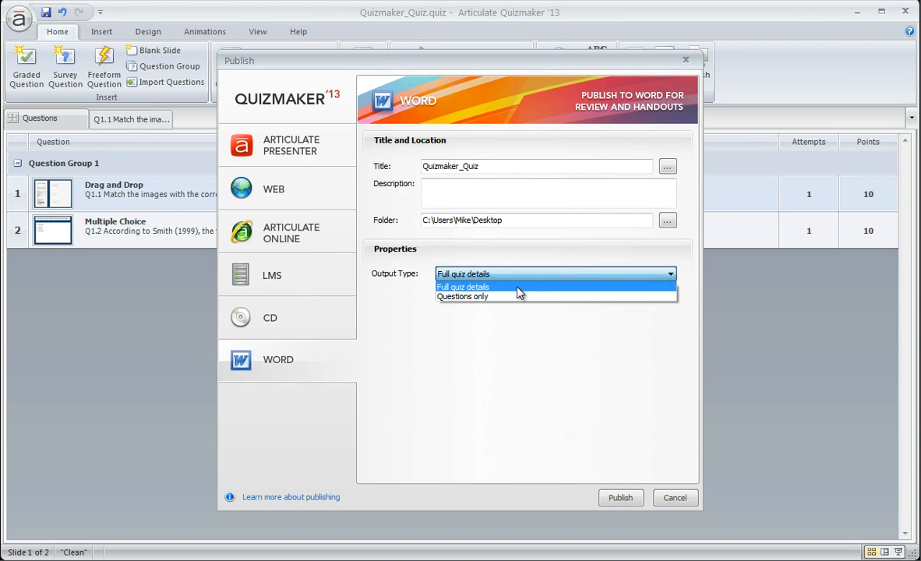
left_click(510, 265)
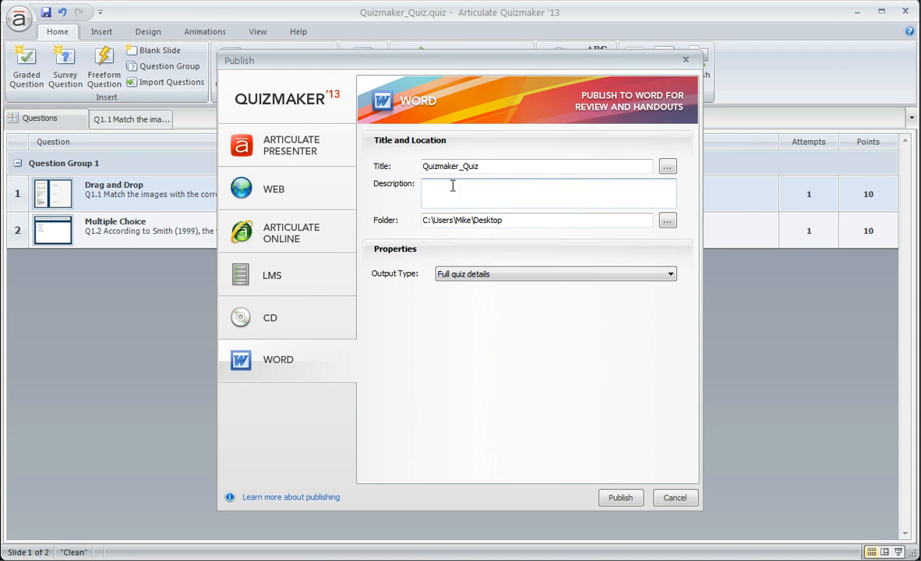
left_click(677, 499)
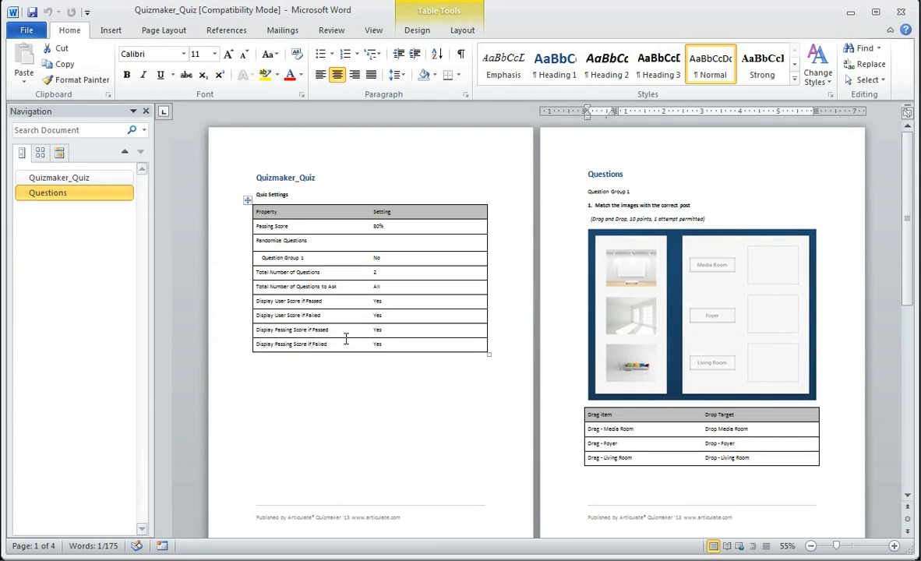
Switch to Word and examine the Quiz Settings table in the published Quizmaker_Quiz document at 86% zoom.
scroll(344, 344, "down", 1)
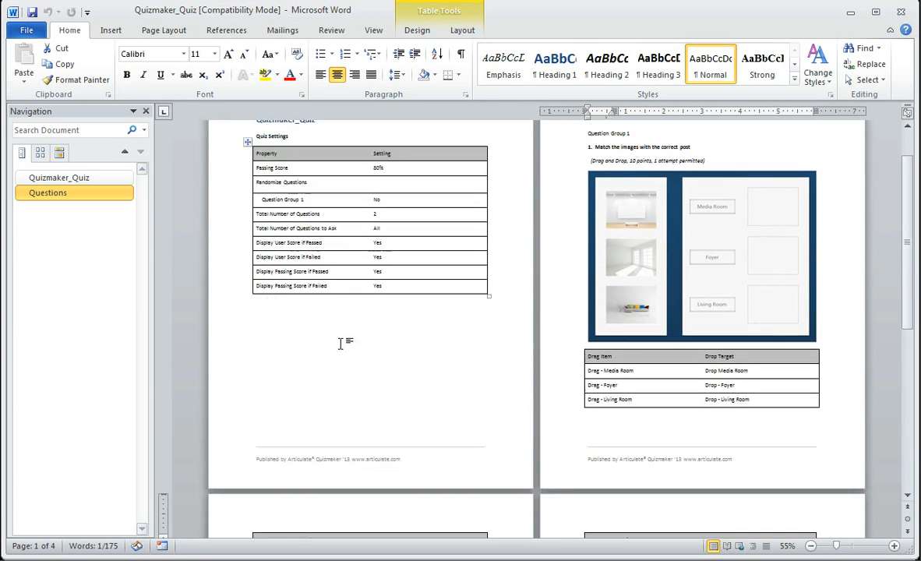
scroll(341, 343, "up", 1)
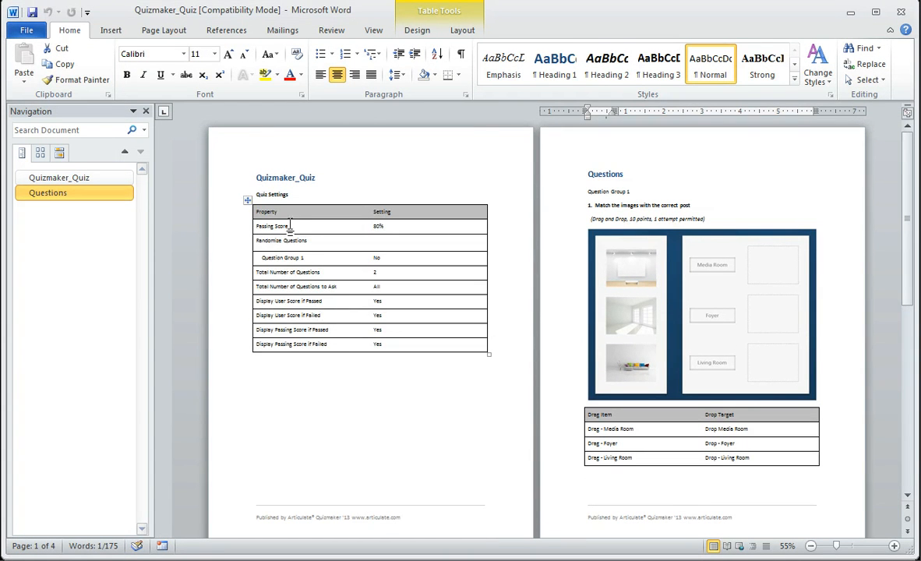
left_click(247, 200)
left_click(313, 406)
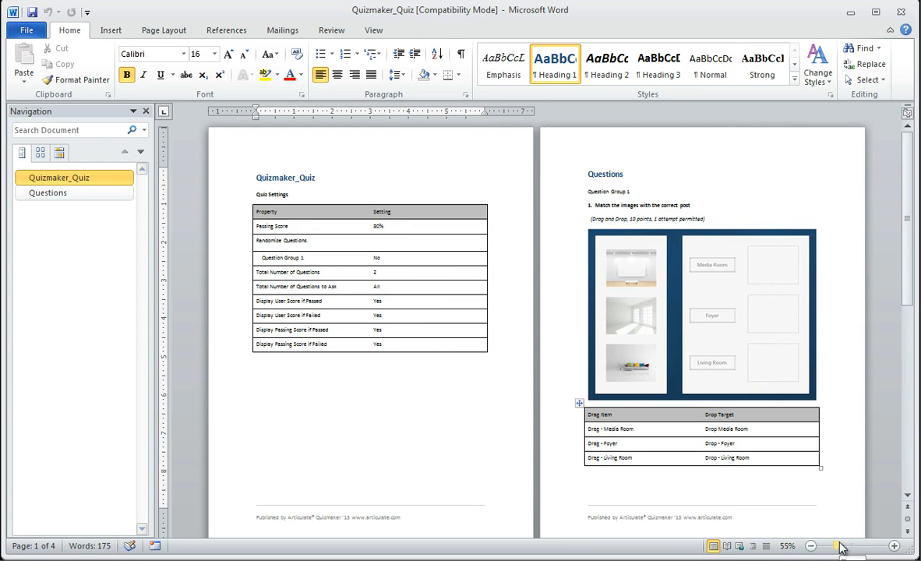
left_click_drag(838, 546, 849, 546)
scroll(657, 413, "down", 2)
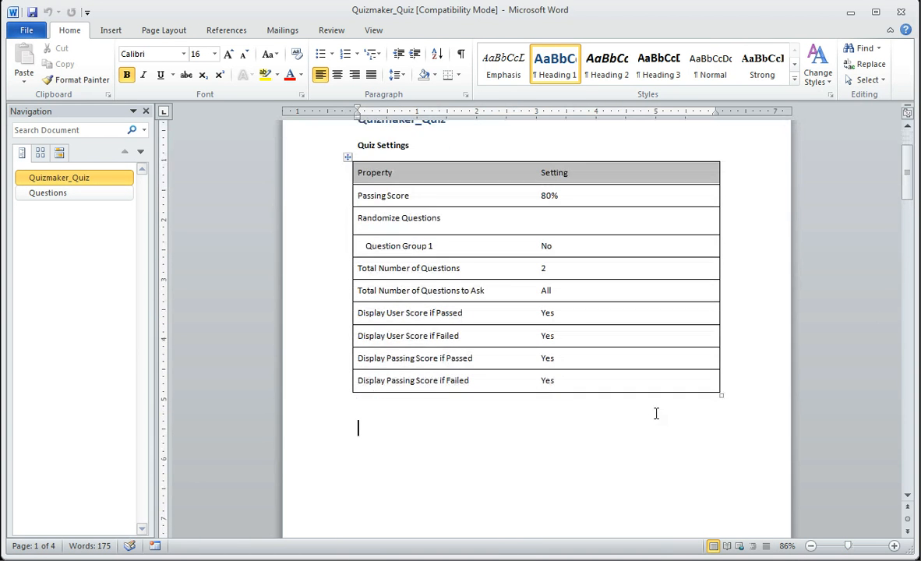
scroll(554, 296, "down", 1)
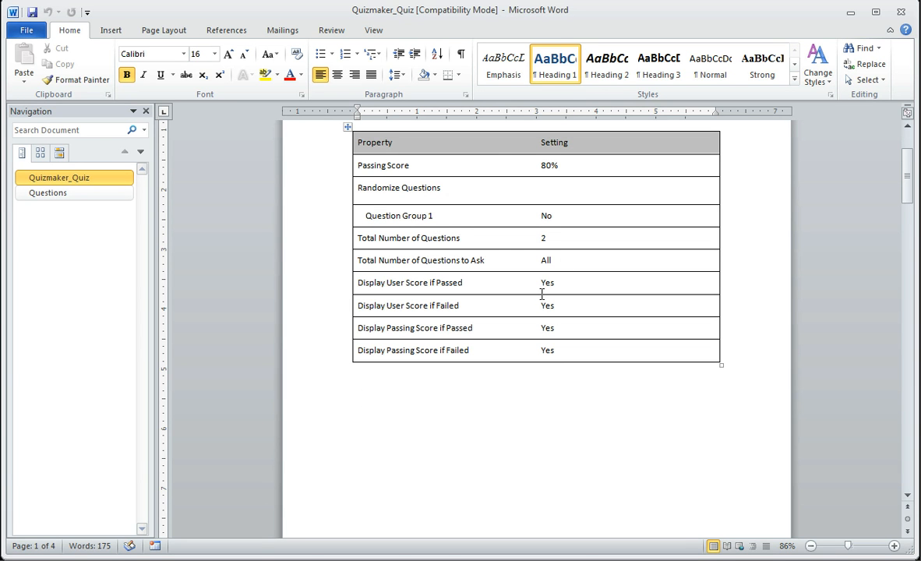
Examine the published document's Questions section, covering the drag-and-drop question, its answer table and feedback, and the multiple-choice question.
scroll(497, 355, "down", 10)
scroll(497, 358, "down", 2)
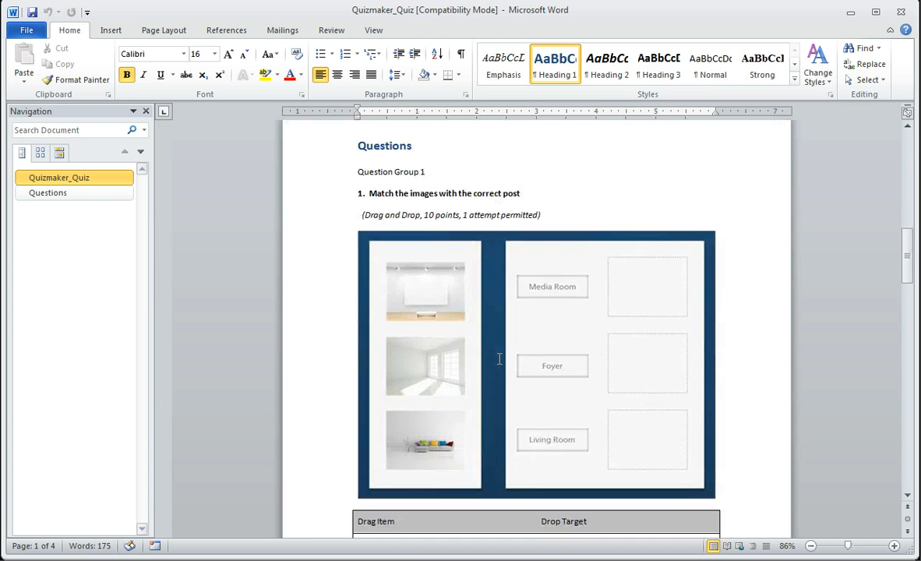
scroll(526, 356, "up", 2)
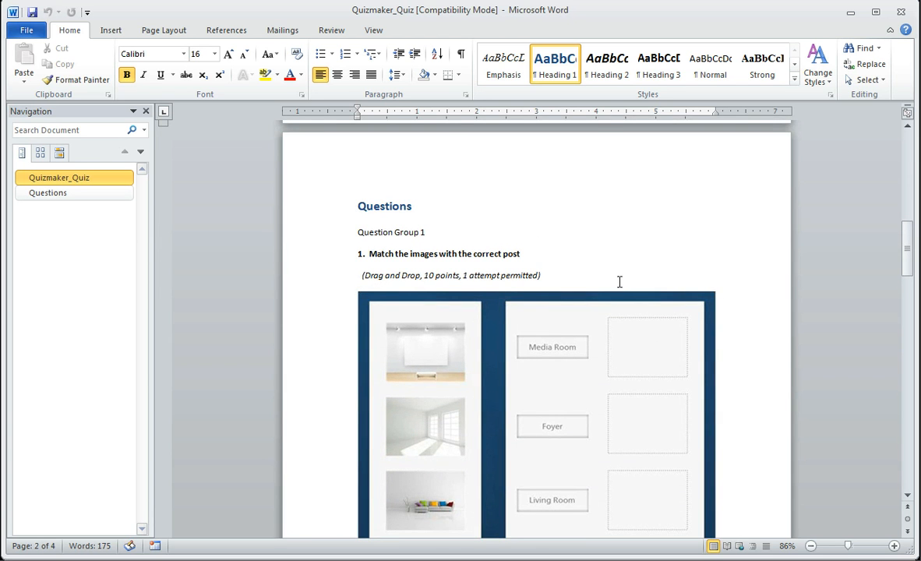
scroll(624, 296, "down", 5)
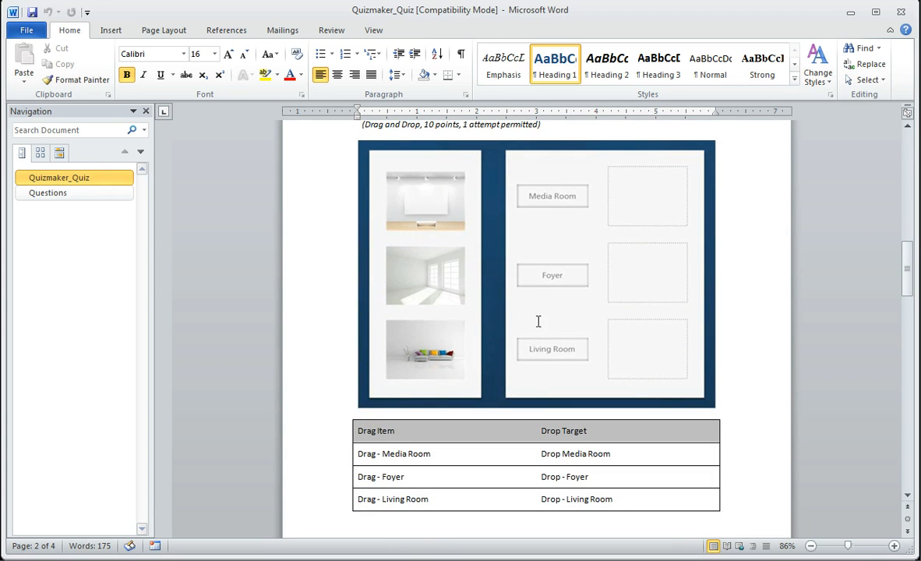
scroll(731, 364, "down", 4)
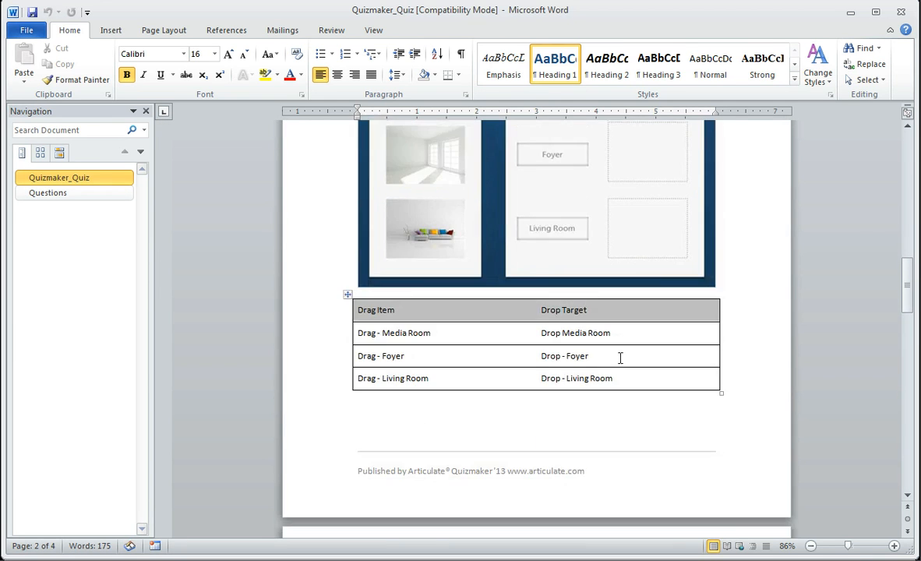
scroll(419, 335, "down", 3)
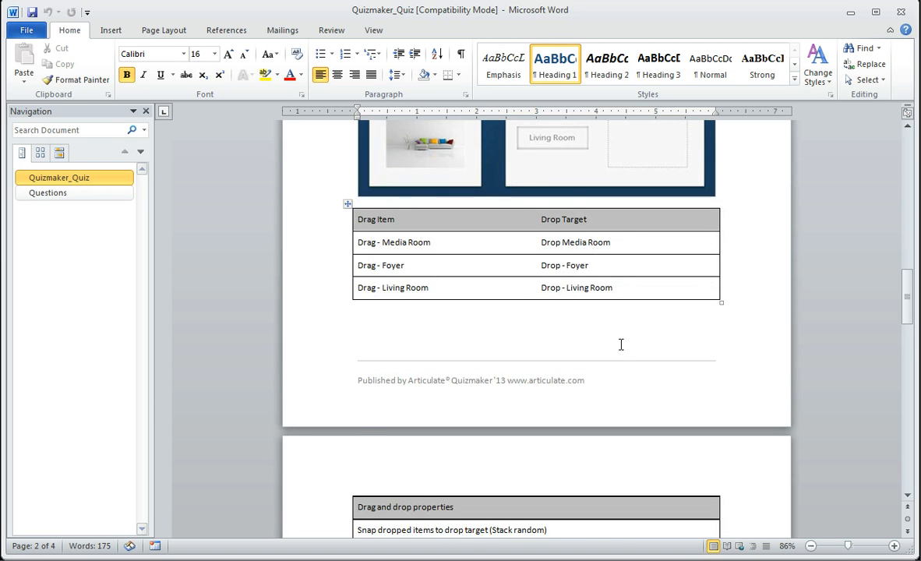
scroll(621, 343, "down", 5)
scroll(622, 344, "down", 6)
scroll(621, 344, "down", 6)
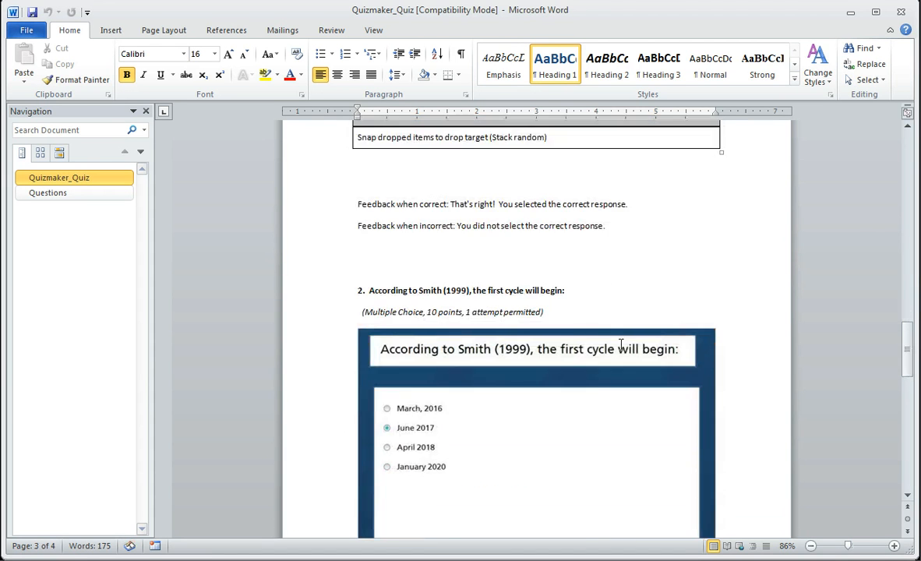
scroll(621, 344, "down", 1)
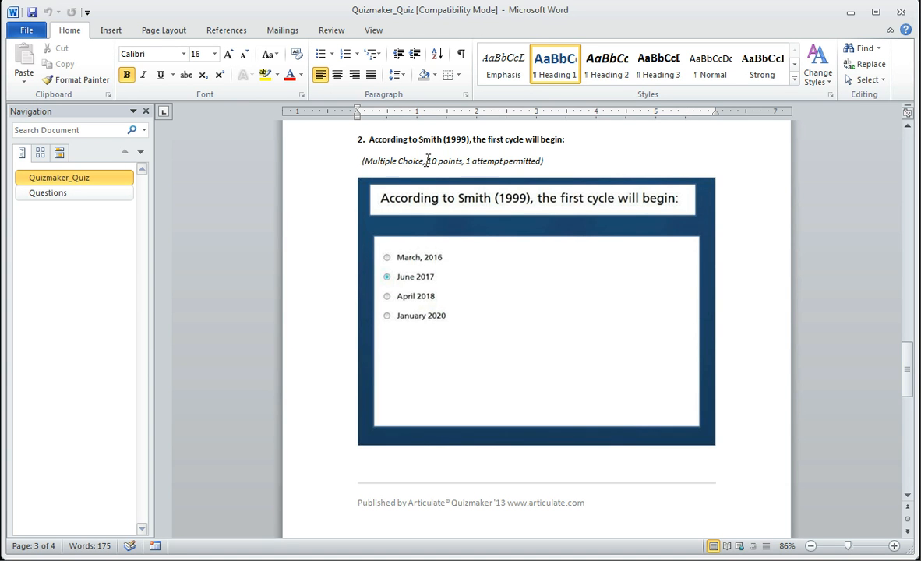
Examine the multiple-choice question's answer table and highlight its correct-answer mark and the two feedback lines below the table.
scroll(518, 297, "down", 11)
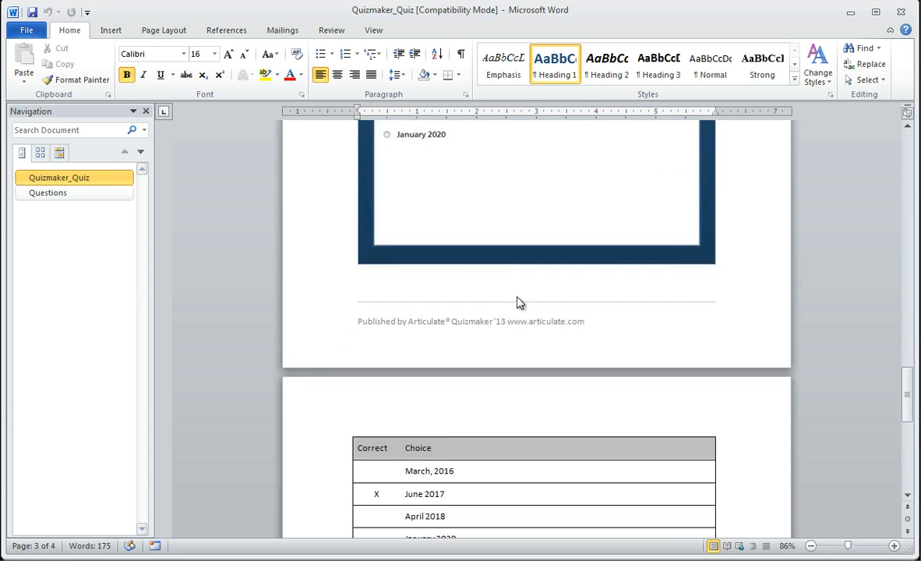
double_click(378, 344)
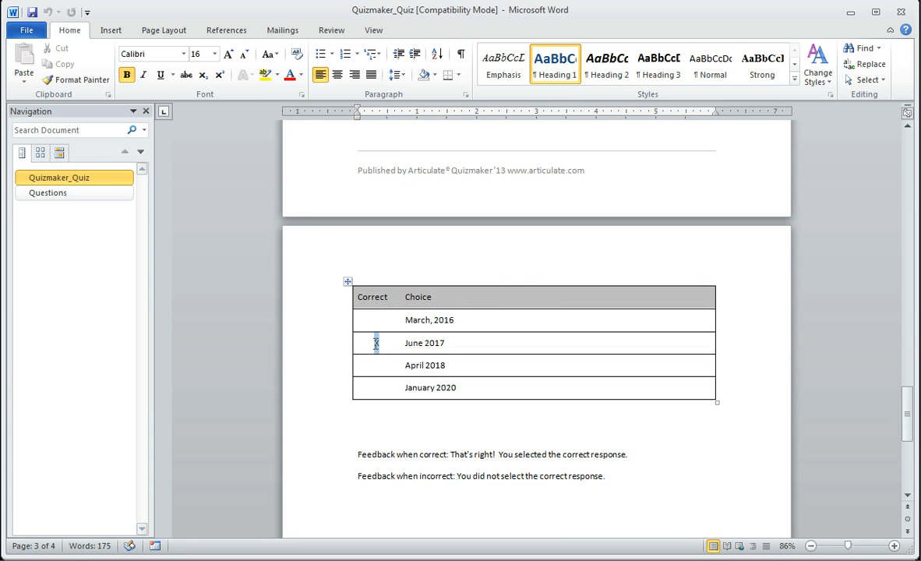
left_click(302, 397)
scroll(303, 397, "down", 4)
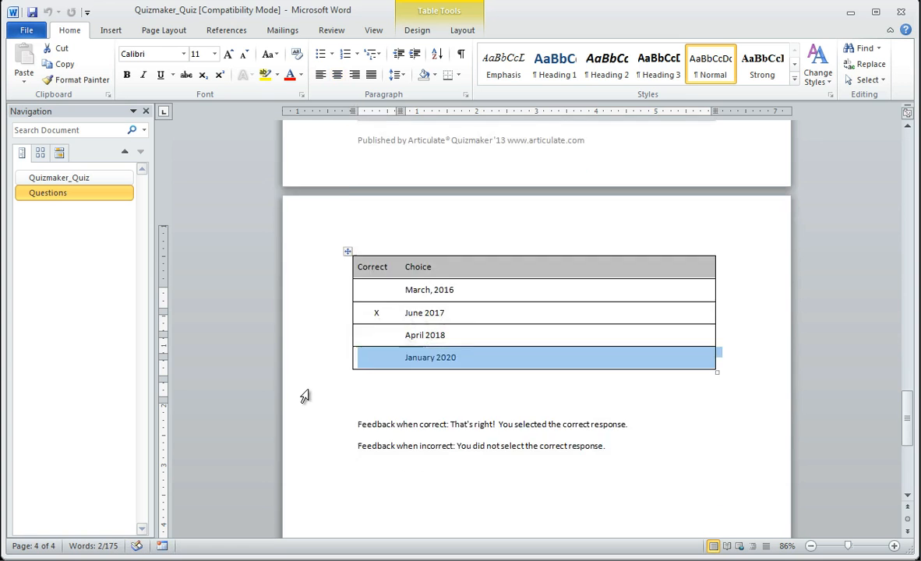
left_click(633, 334)
left_click_drag(617, 359, 359, 335)
Look back over the drag-and-drop question and its tables, and return to the multiple-choice answer table on the last page.
scroll(548, 406, "up", 20)
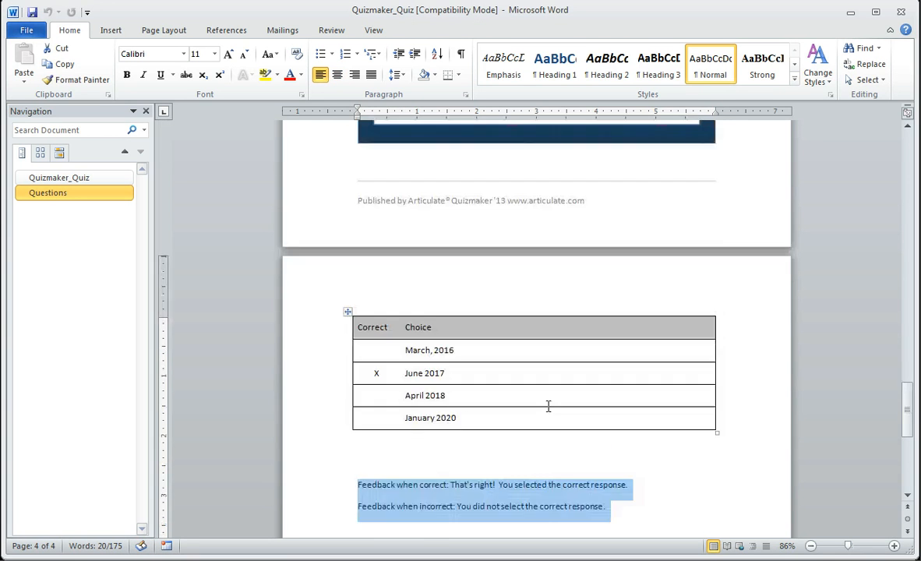
scroll(548, 406, "up", 20)
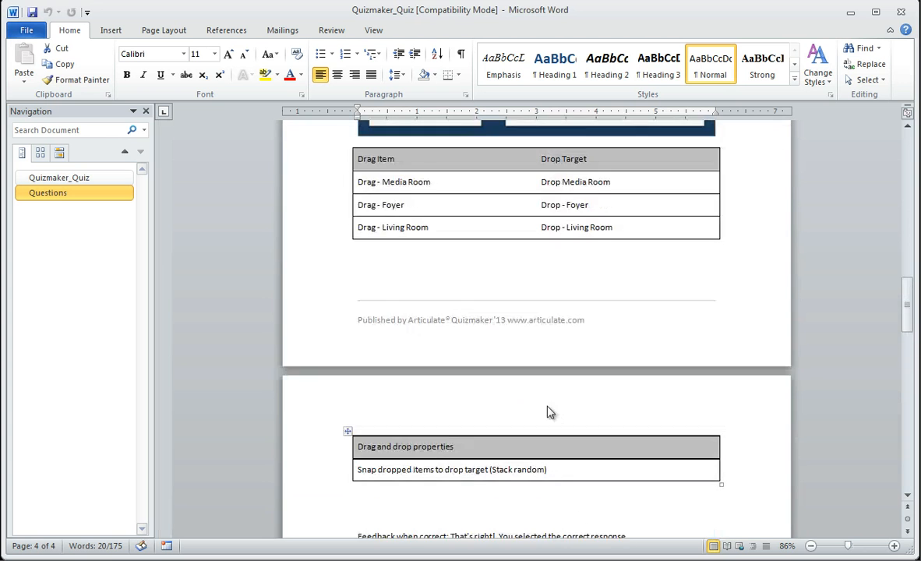
scroll(548, 406, "down", 18)
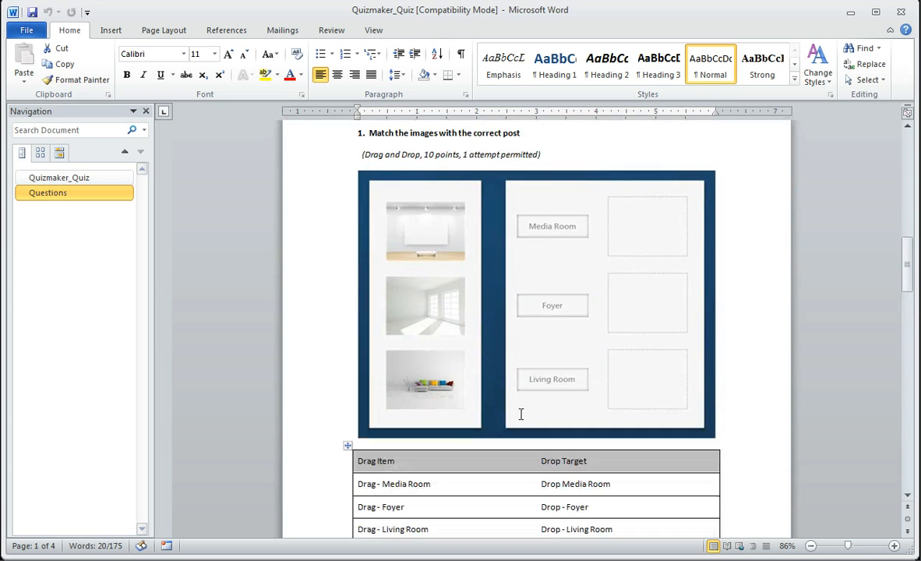
scroll(506, 420, "down", 12)
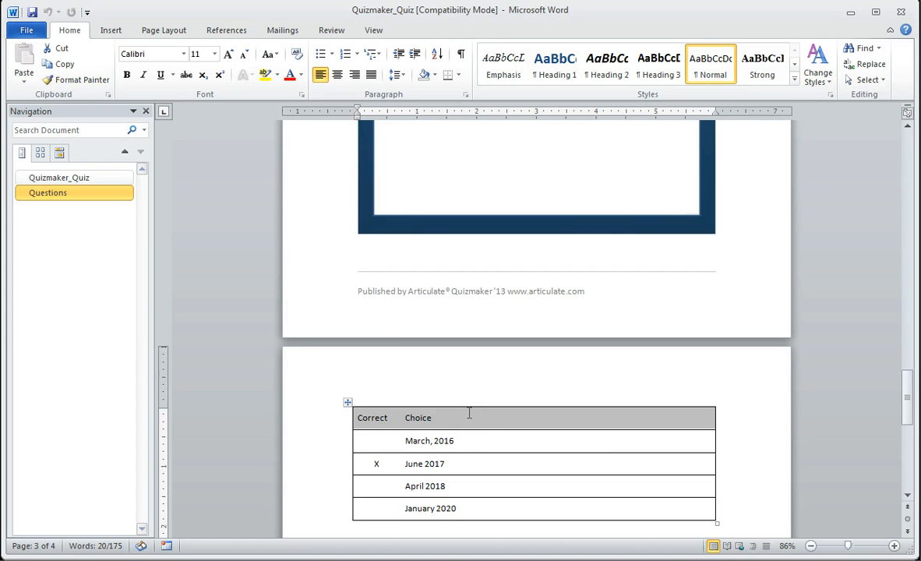
scroll(468, 413, "down", 3)
left_click(595, 448)
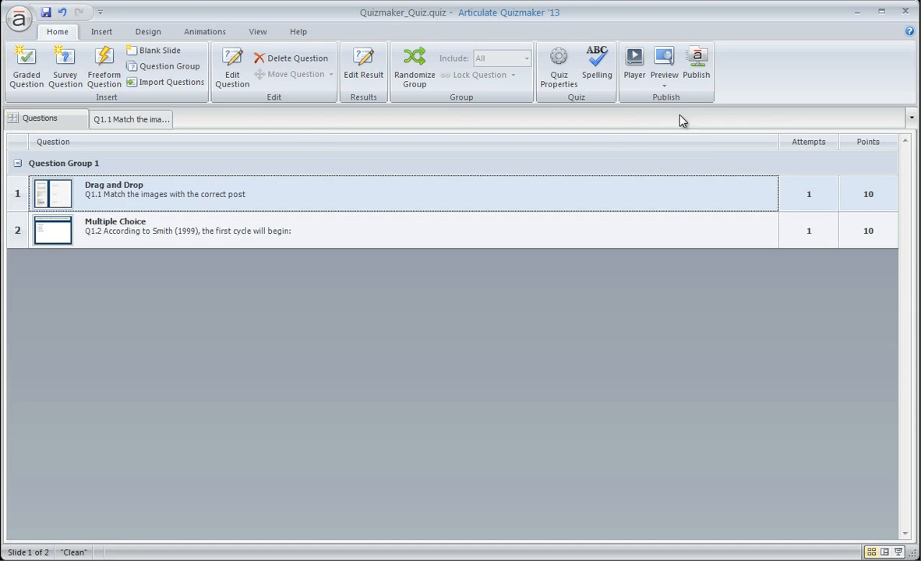
Switch to Quizmaker, open the Publish dialog, and review the Presenter, Web, Articulate Online, LMS and CD targets, ending on Word.
left_click(696, 67)
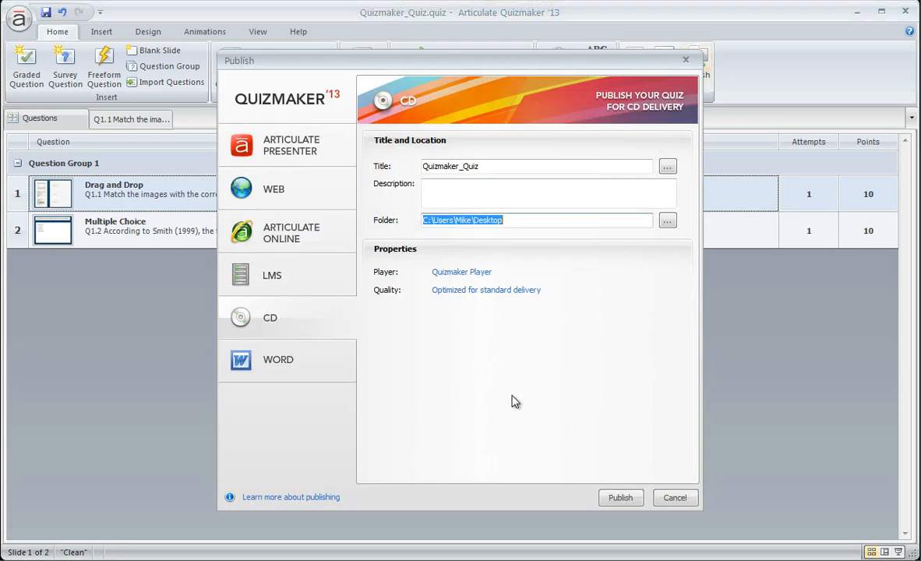
left_click(299, 372)
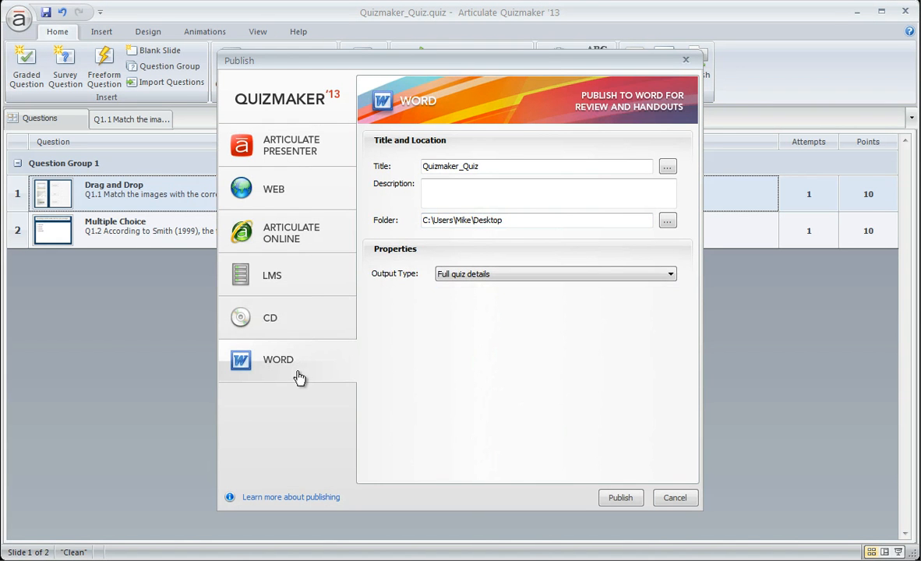
left_click(289, 146)
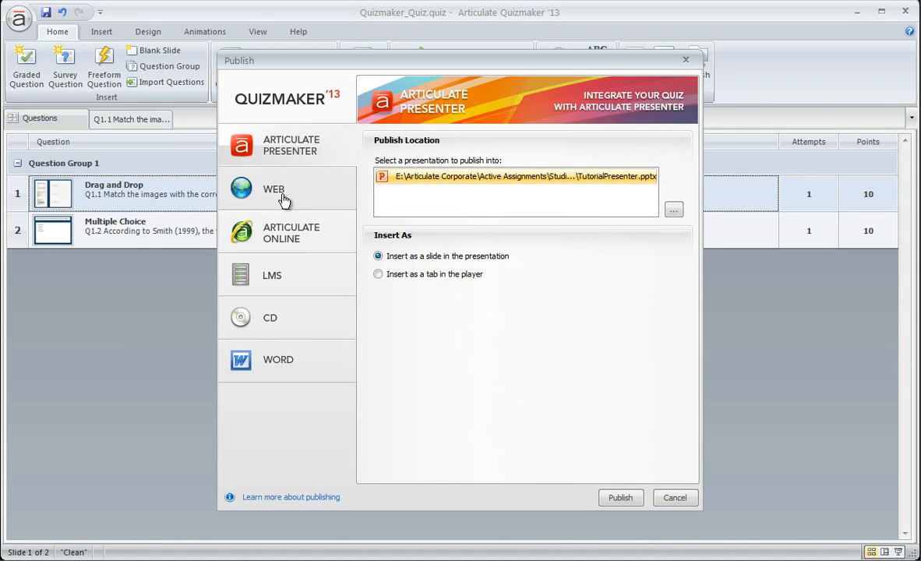
left_click(284, 197)
left_click(291, 236)
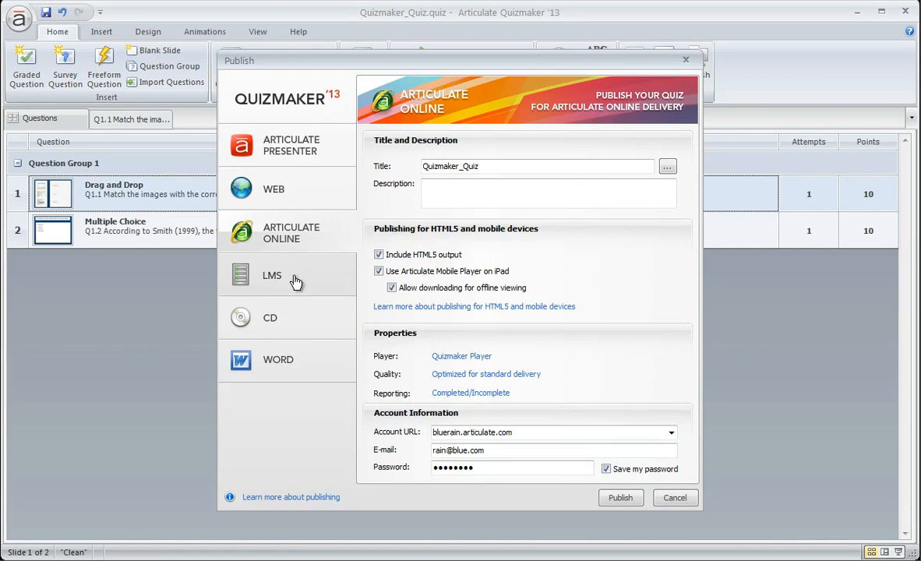
left_click(296, 274)
left_click(301, 325)
left_click(300, 368)
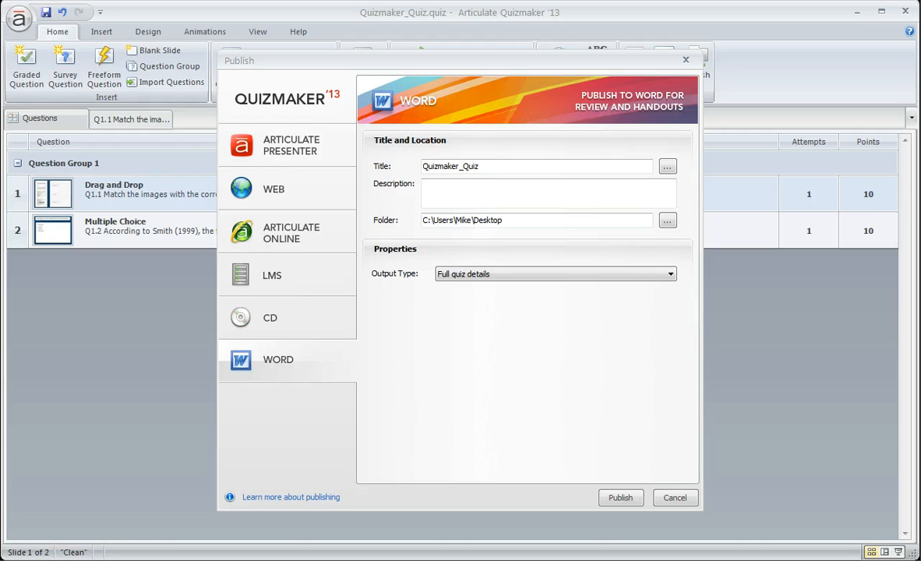
left_click(303, 275)
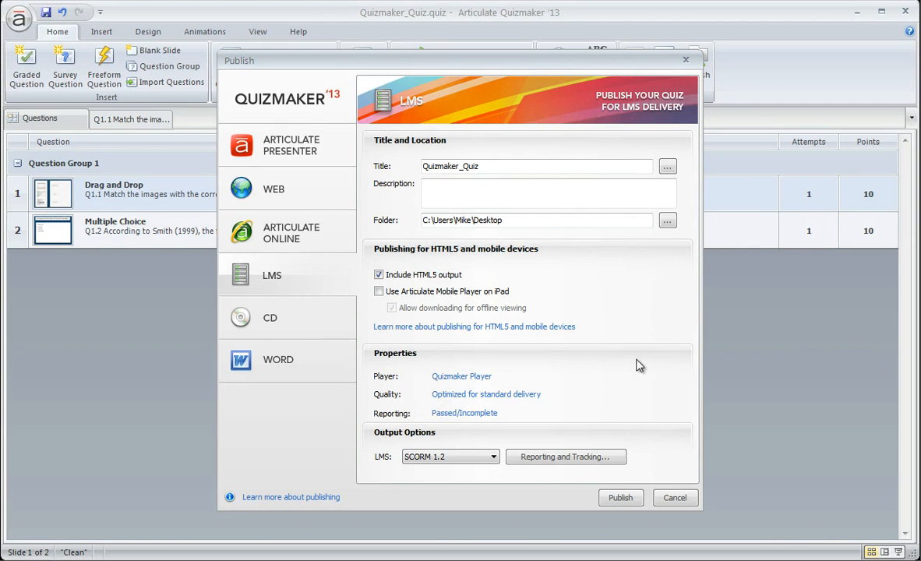
left_click(288, 368)
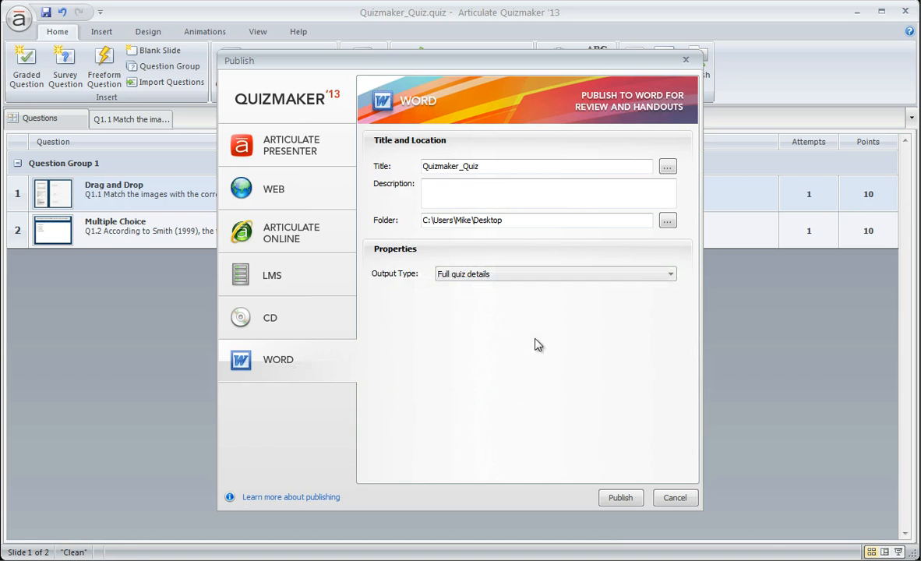